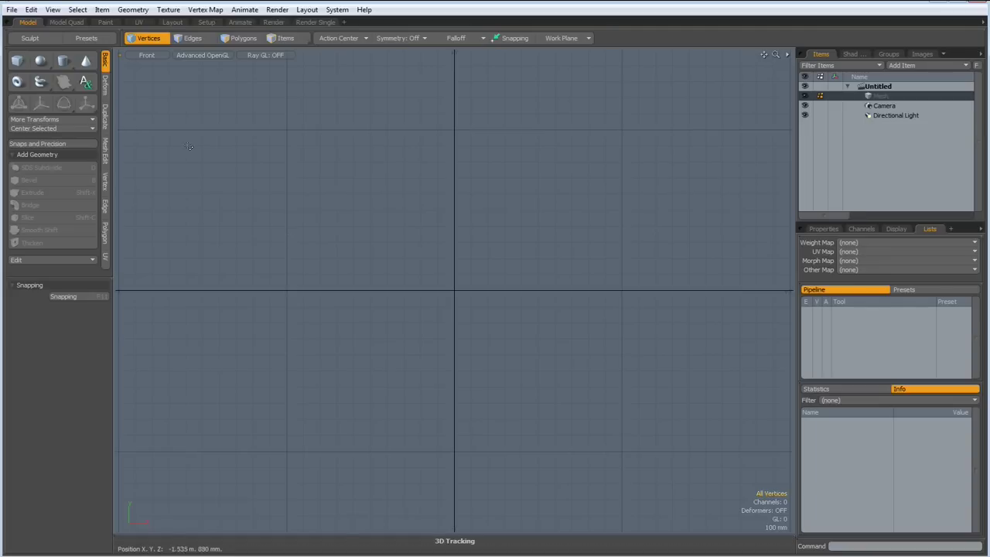
Step: Draw a four-point curve in the Front view with the Curve tool
left_click(64, 82)
left_click(62, 29)
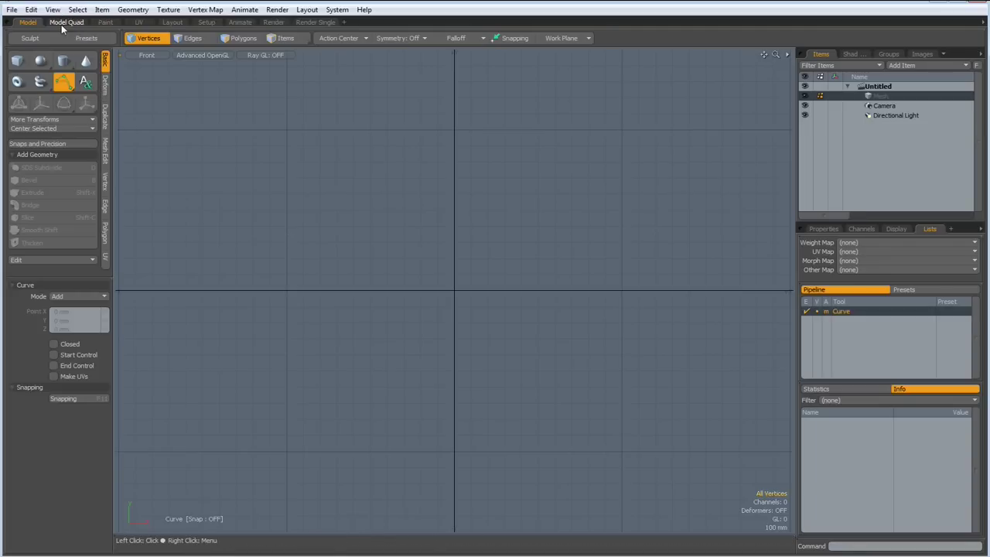
left_click(286, 291)
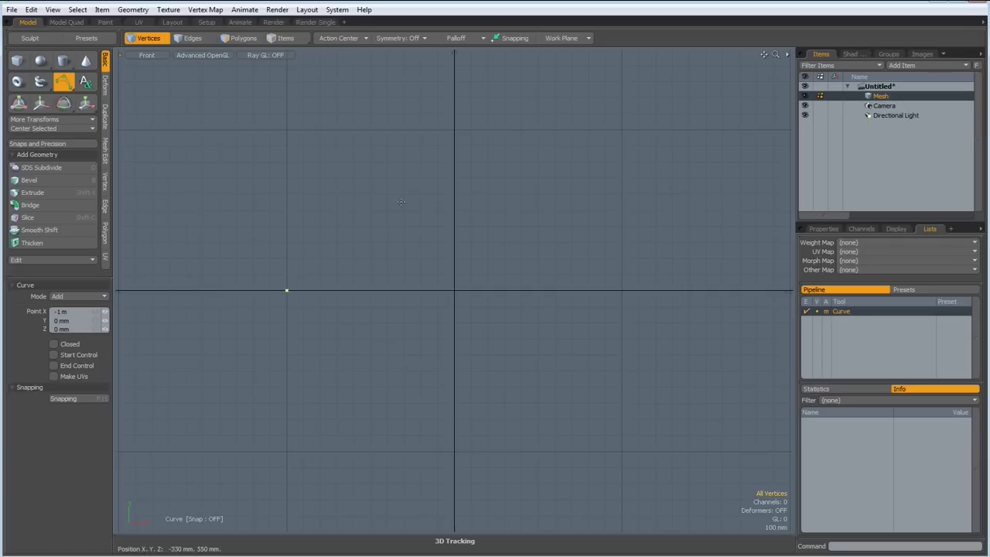
left_click(454, 179)
left_click(624, 193)
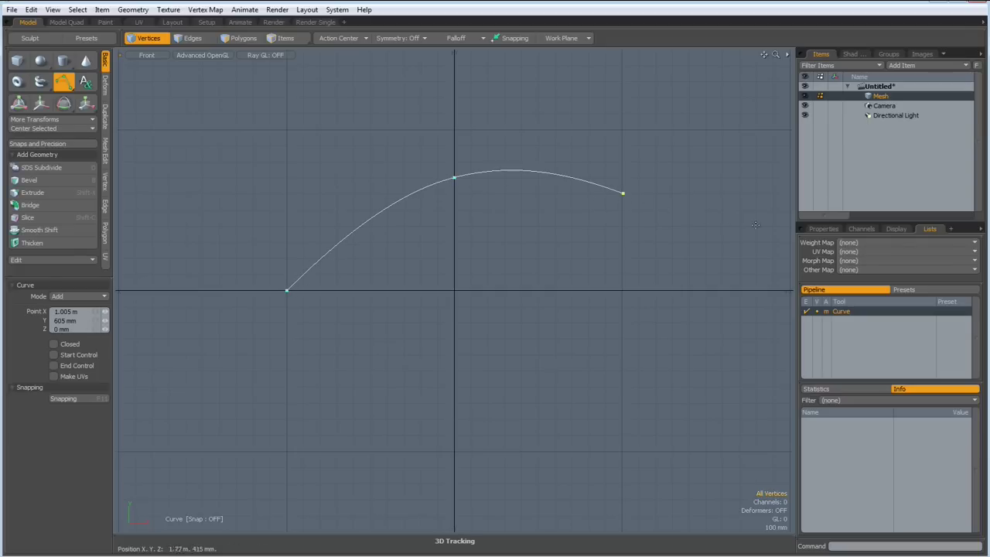
left_click(788, 226)
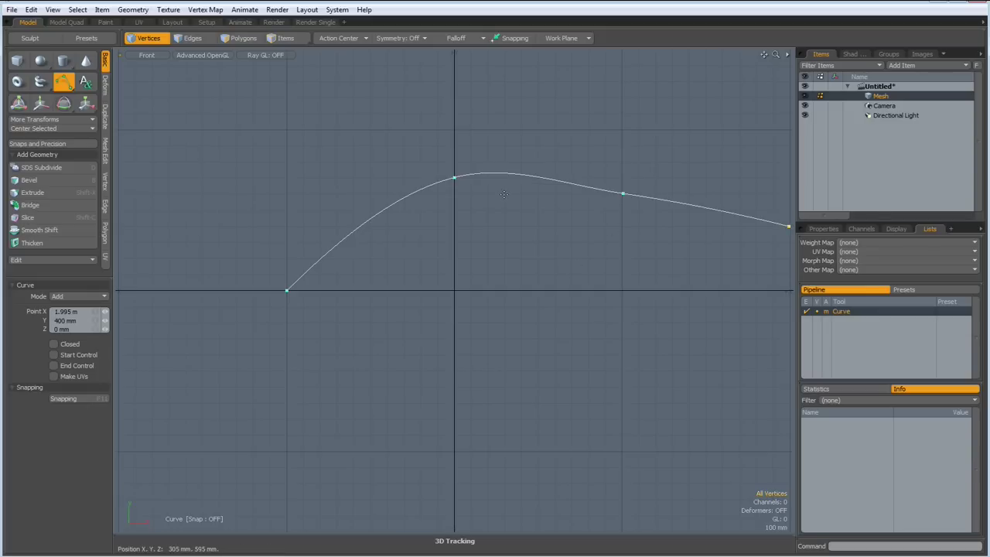
Step: Raise the second point and lower the third to shape the hump, then view in perspective
mouse_move(454, 178)
left_mouse_down()
mouse_move(421, 172)
mouse_move(427, 153)
left_mouse_up()
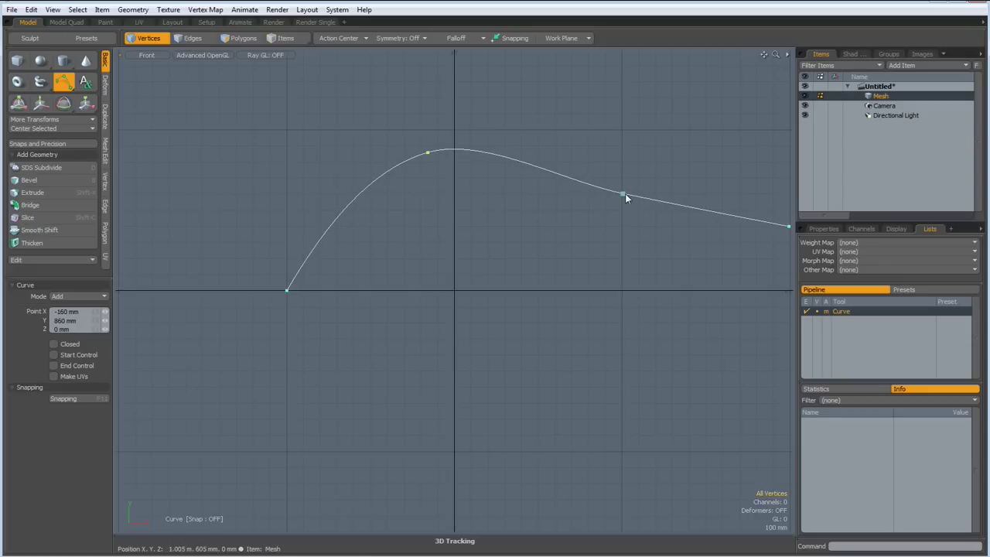
left_click_drag(624, 193, 620, 211)
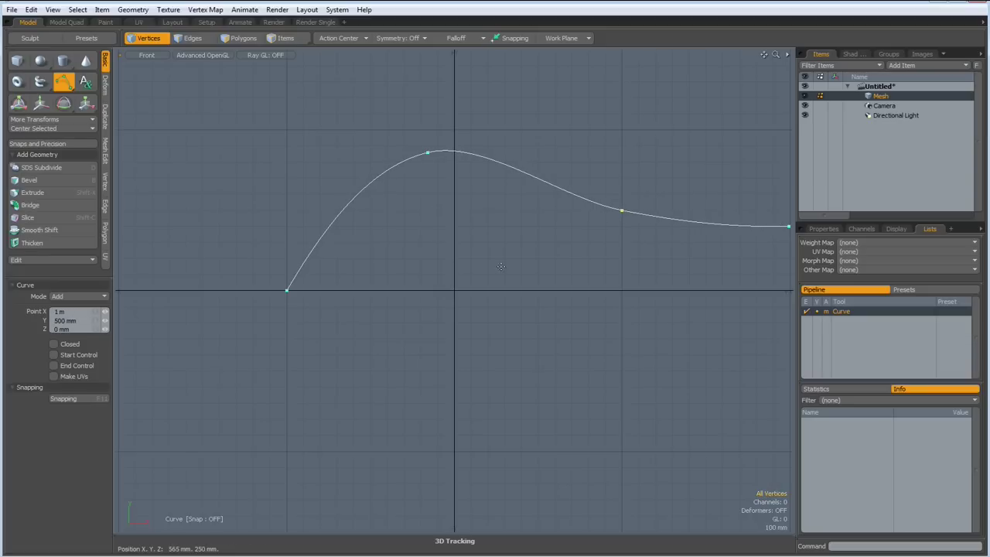
key("space")
left_click_drag(450, 293, 379, 289, "alt")
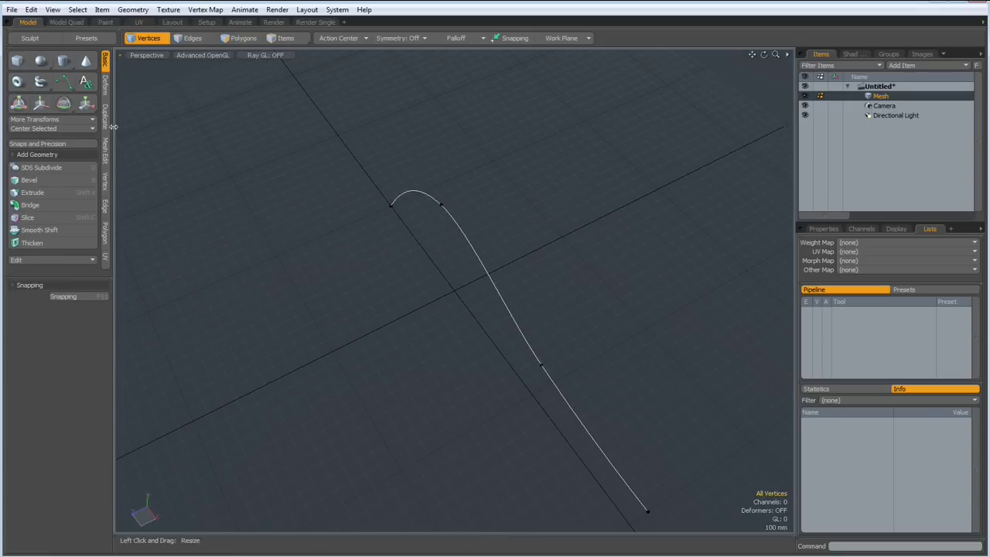
Step: Clone the curve into three evenly spaced copies along Z
left_click(106, 118)
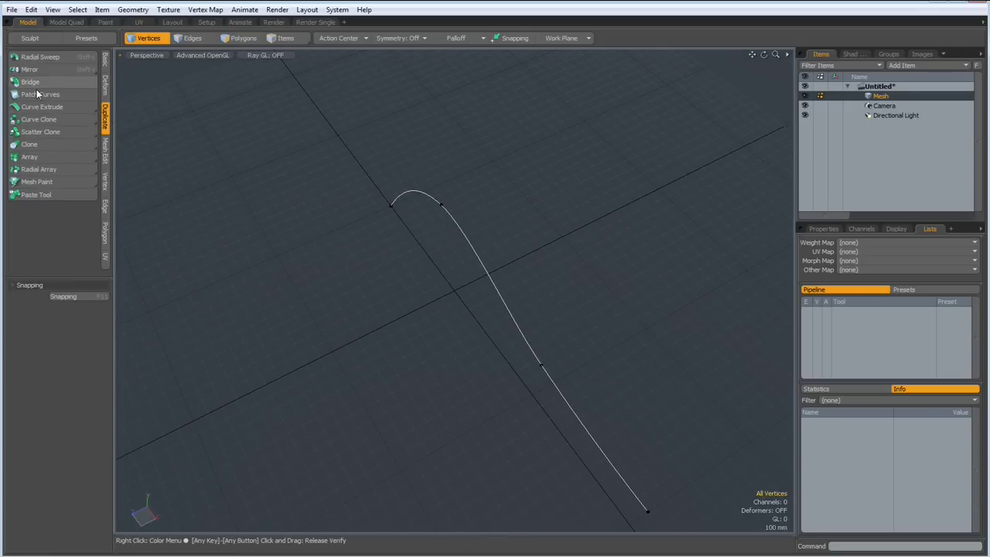
left_click(29, 145)
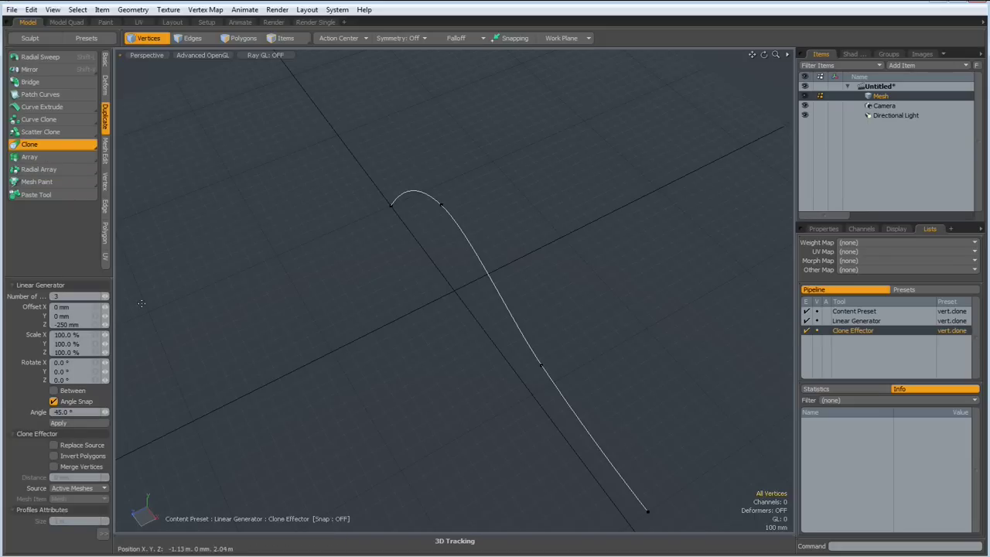
left_click(416, 306)
left_click_drag(389, 323, 393, 320)
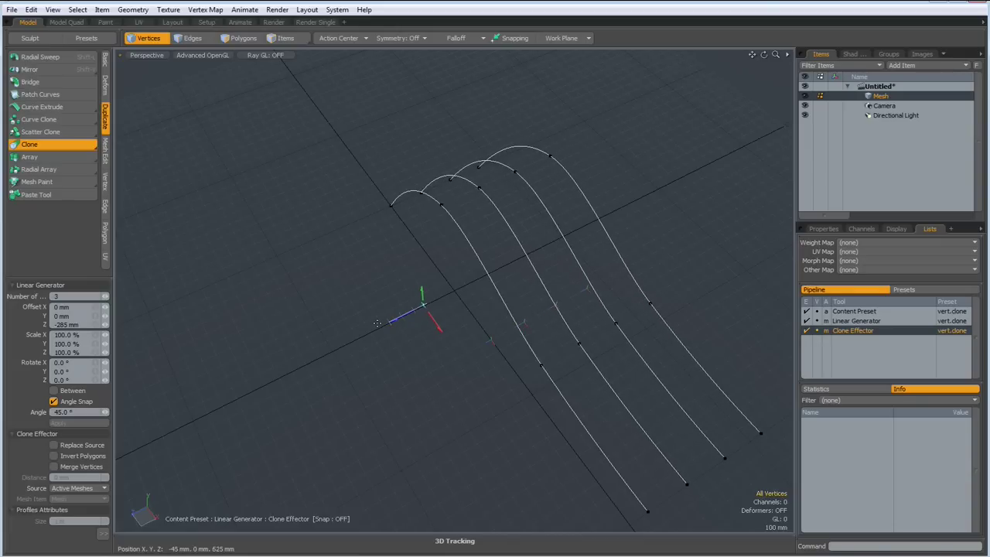
key("q")
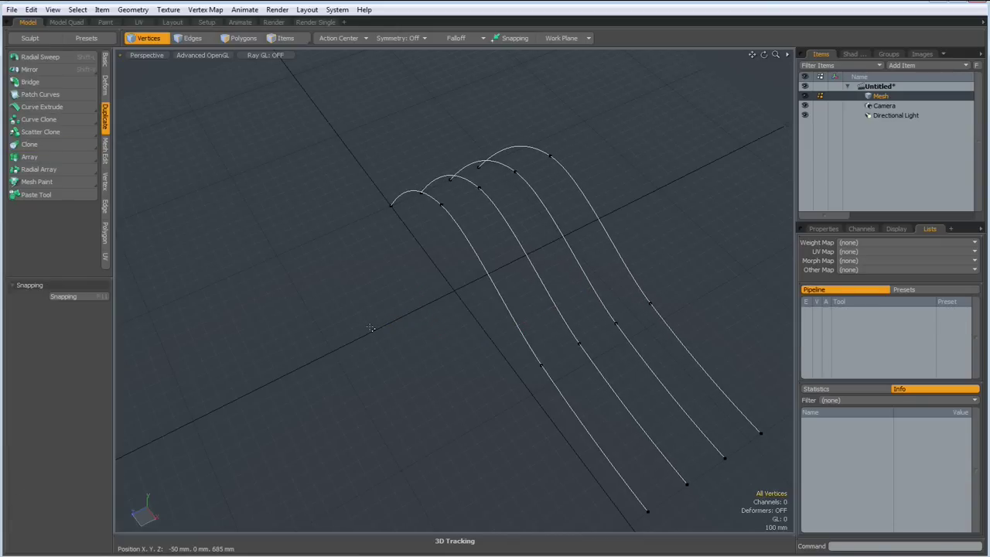
Step: Centre the four curves on the Z and X axes
left_click(107, 62)
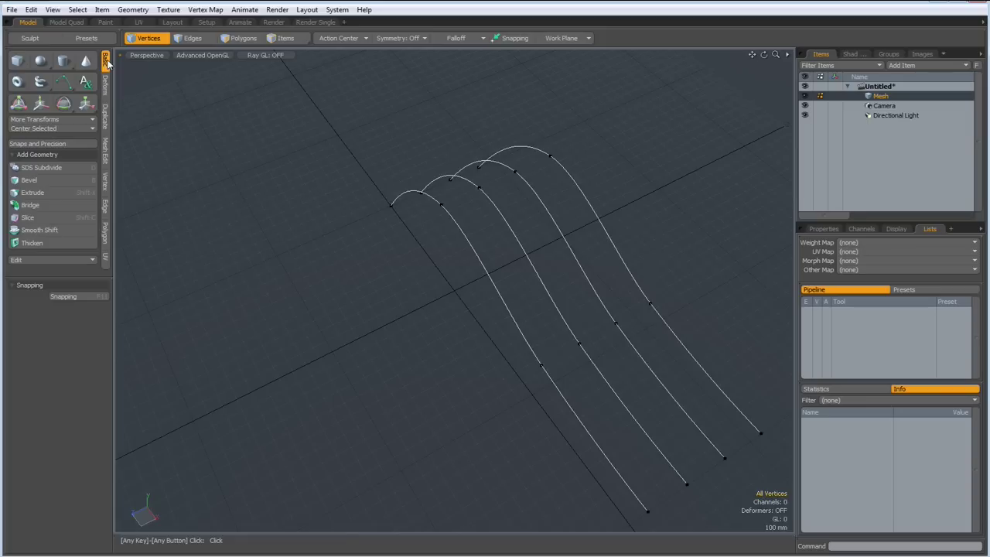
left_click(59, 128)
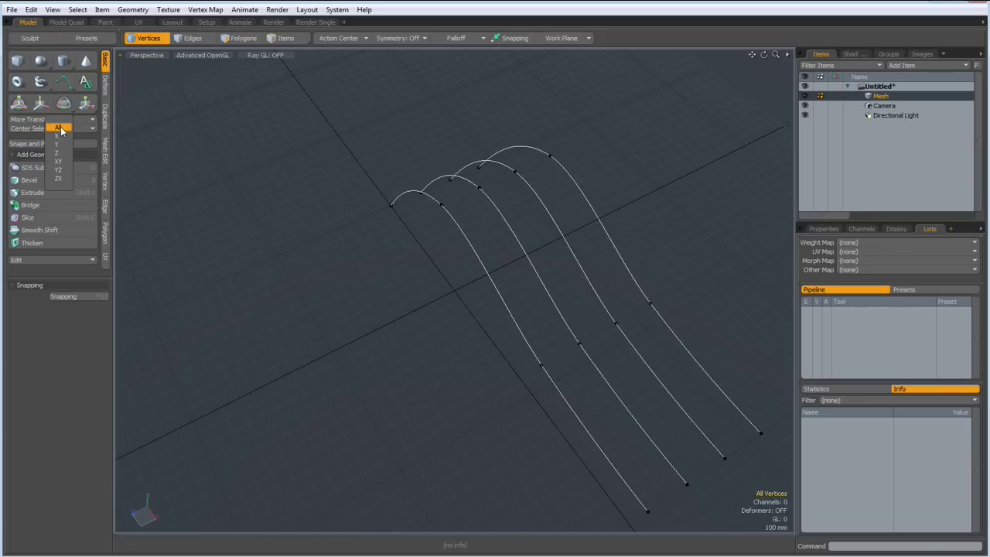
left_click(62, 177)
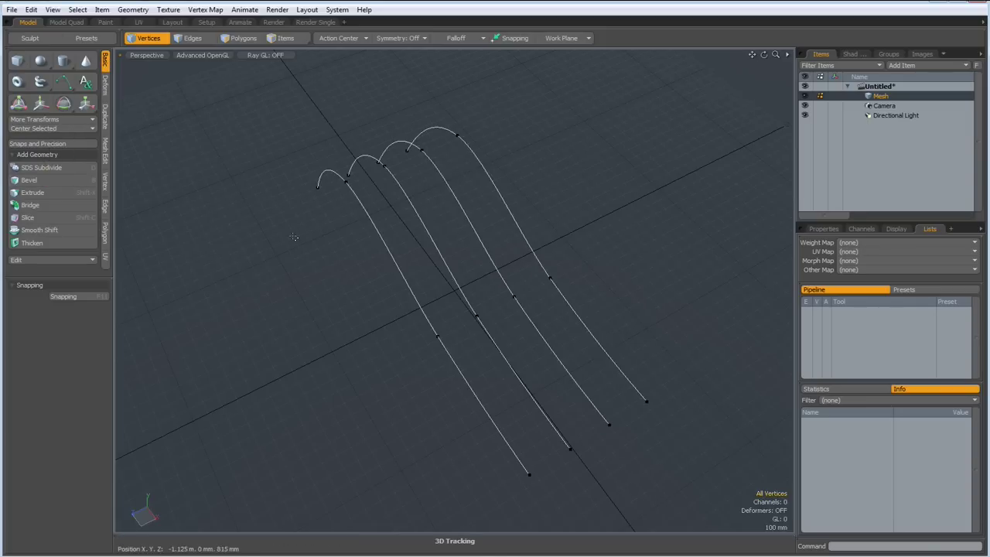
Step: Join the right-hand ends and middle points of the four curves with cross edges
key("2")
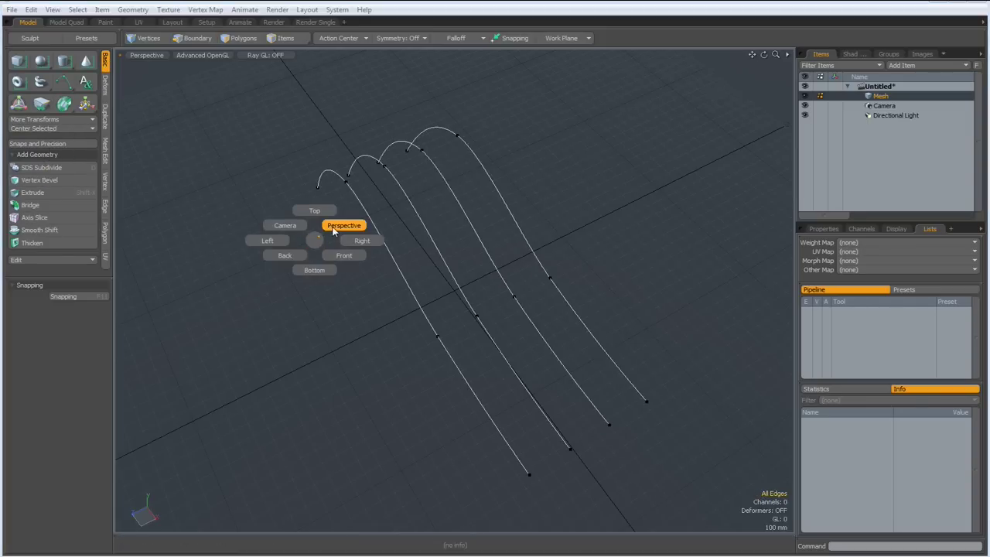
mouse_move(314, 261)
left_mouse_down("alt")
mouse_move(300, 268)
mouse_move(413, 223)
mouse_move(354, 258)
left_mouse_up("alt")
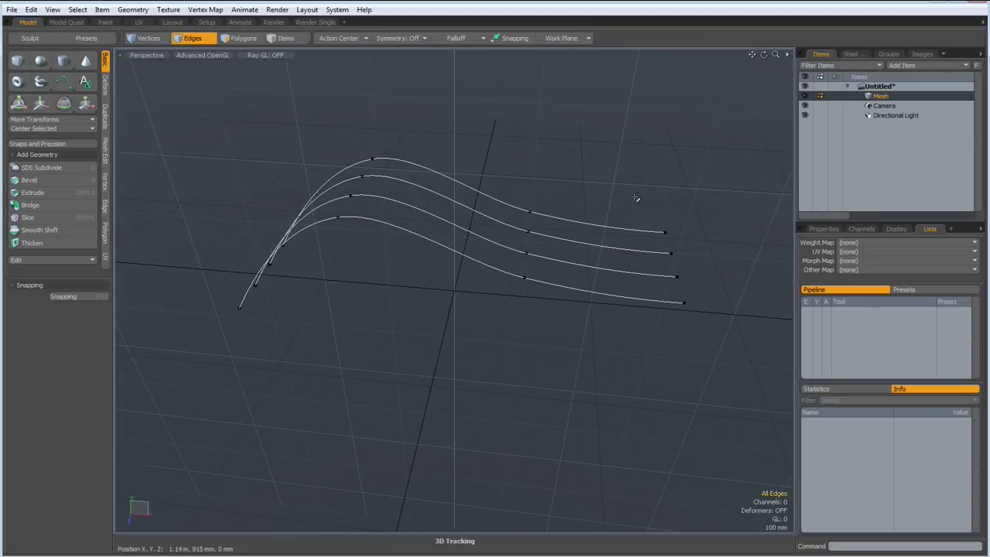
key("1")
left_click_drag(635, 182, 731, 362)
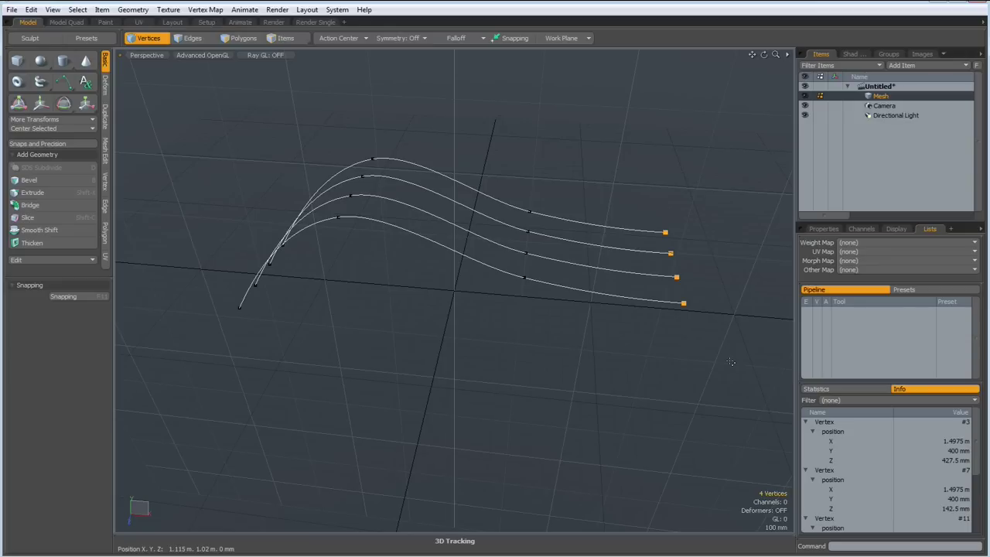
key("p")
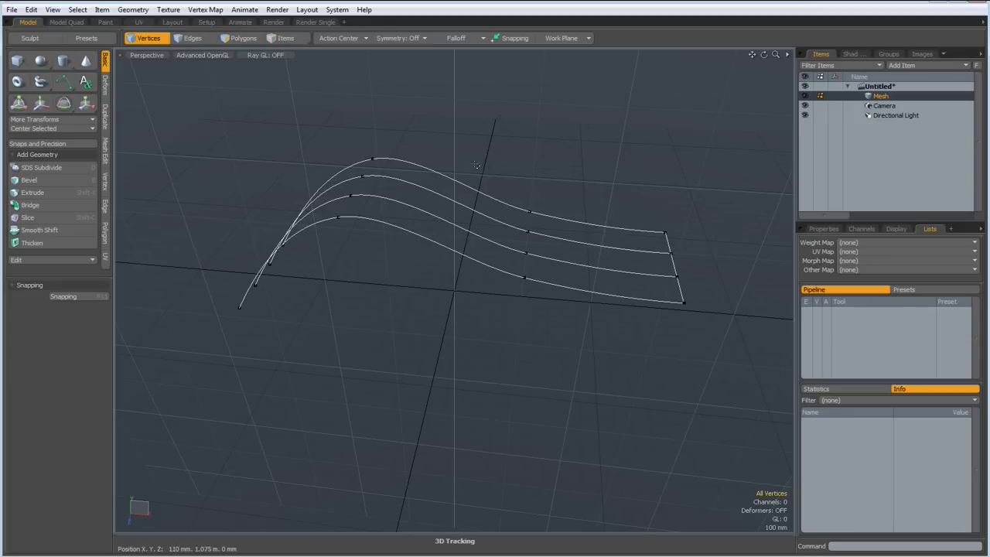
left_click_drag(495, 161, 556, 356)
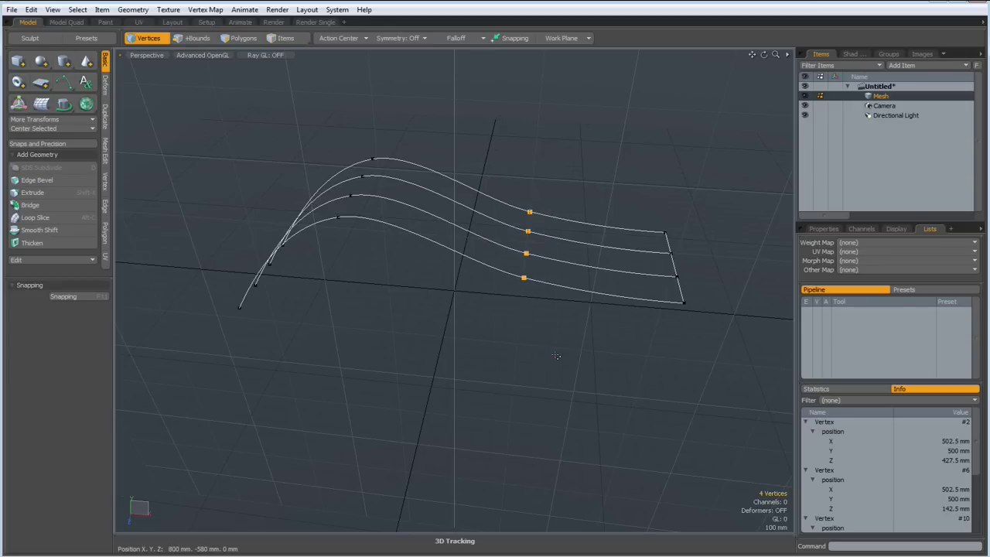
key("p")
Step: Join the hump points and left ends across the curves, then clear the selection
left_click_drag(468, 366, 398, 316, "alt")
right_click_drag(311, 140, 412, 304)
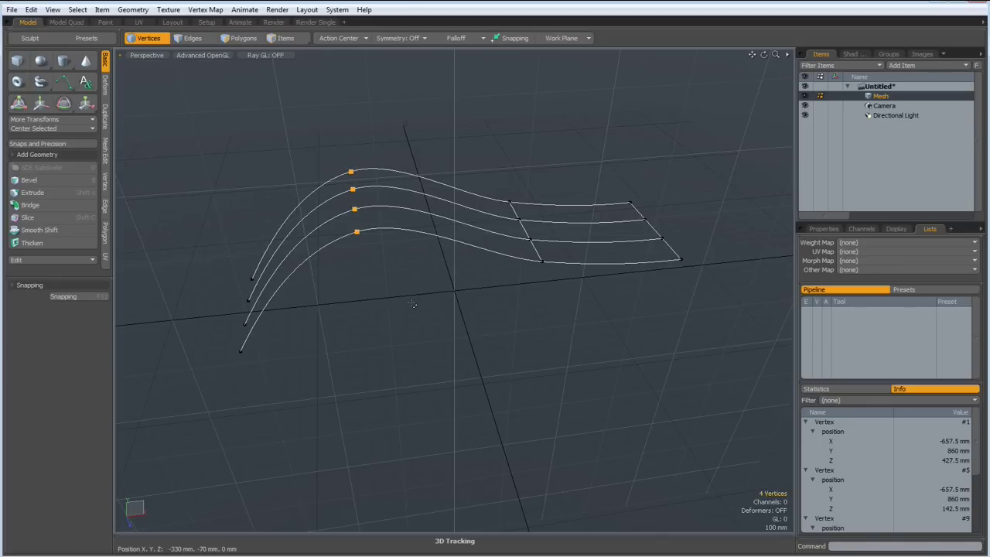
key("Escape")
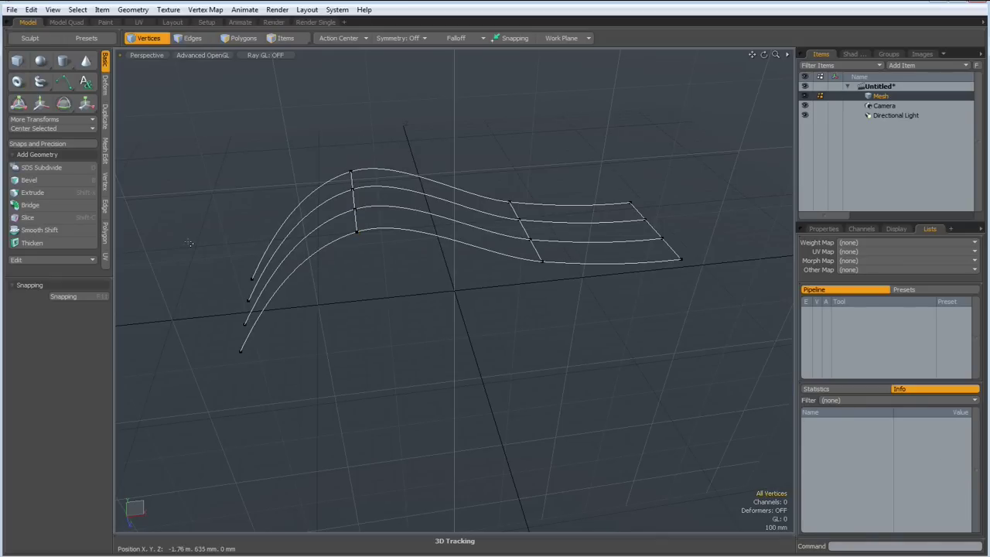
right_click_drag(189, 211, 281, 436)
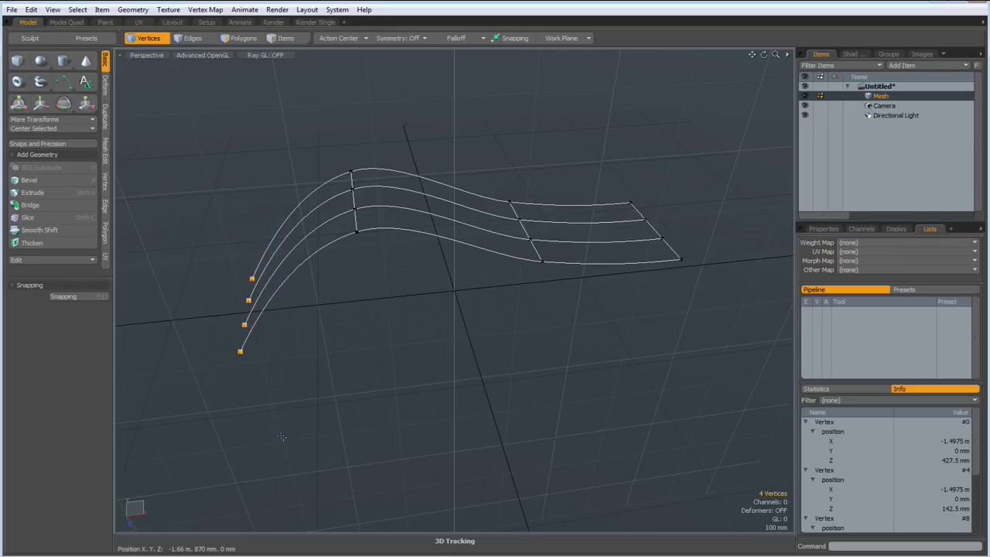
key("ctrl")
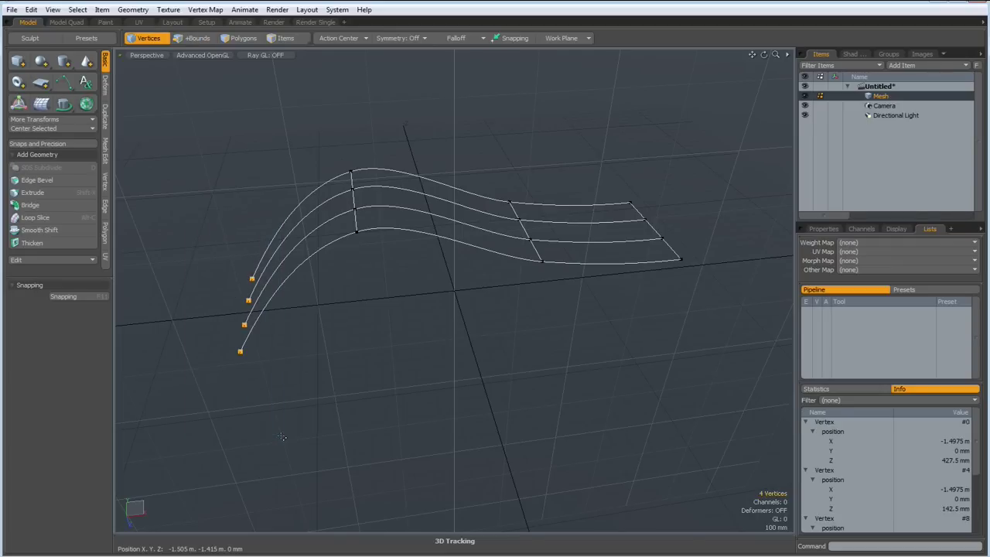
left_click(282, 437)
mouse_move(411, 379)
left_mouse_down("alt")
mouse_move(290, 371)
mouse_move(500, 348)
mouse_move(537, 349)
mouse_move(550, 364)
mouse_move(579, 357)
mouse_move(573, 361)
mouse_move(570, 301)
mouse_move(550, 318)
mouse_move(444, 325)
mouse_move(551, 346)
mouse_move(566, 359)
left_mouse_up("alt")
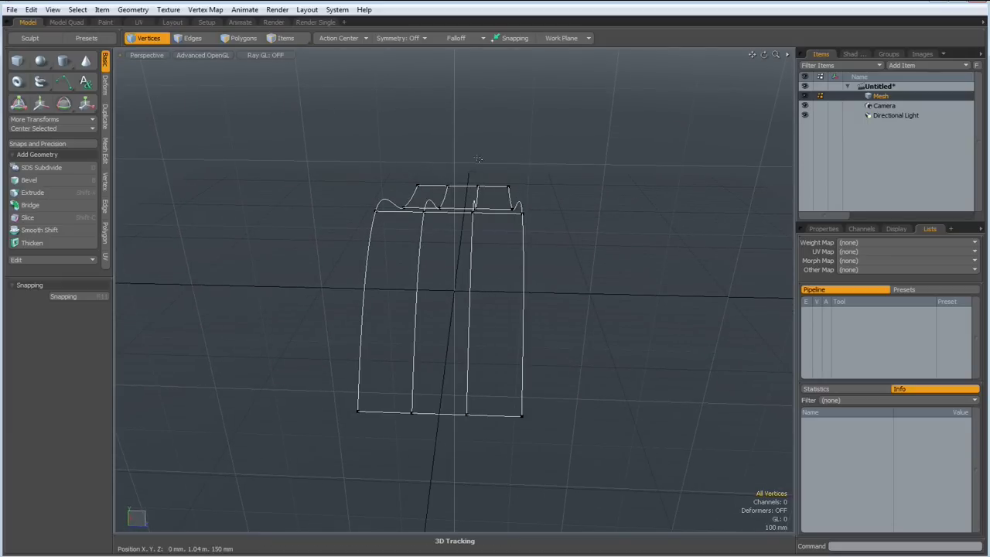
Step: Select the ten curve end points along both base edges of the cage
right_click_drag(494, 152, 562, 524)
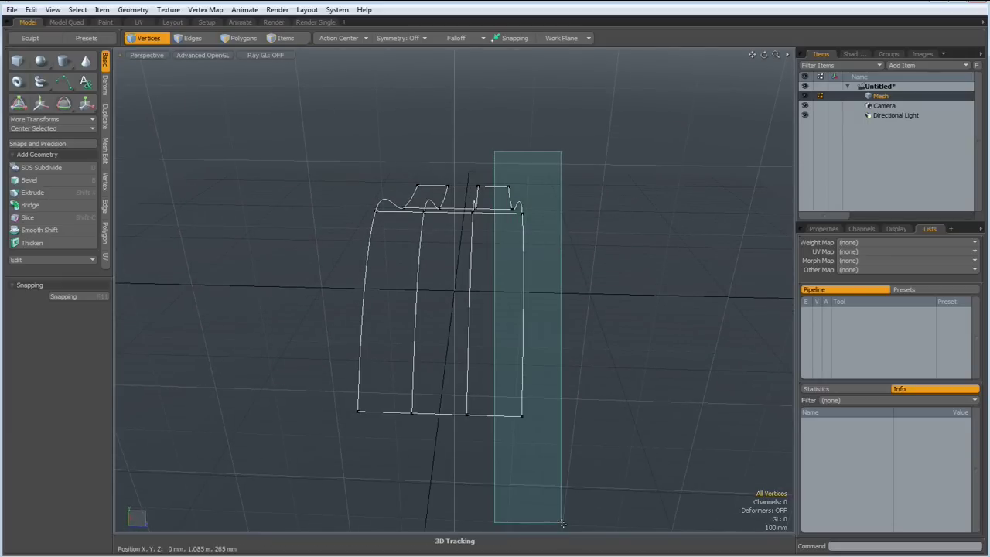
right_click_drag(310, 381, 626, 489, "shift")
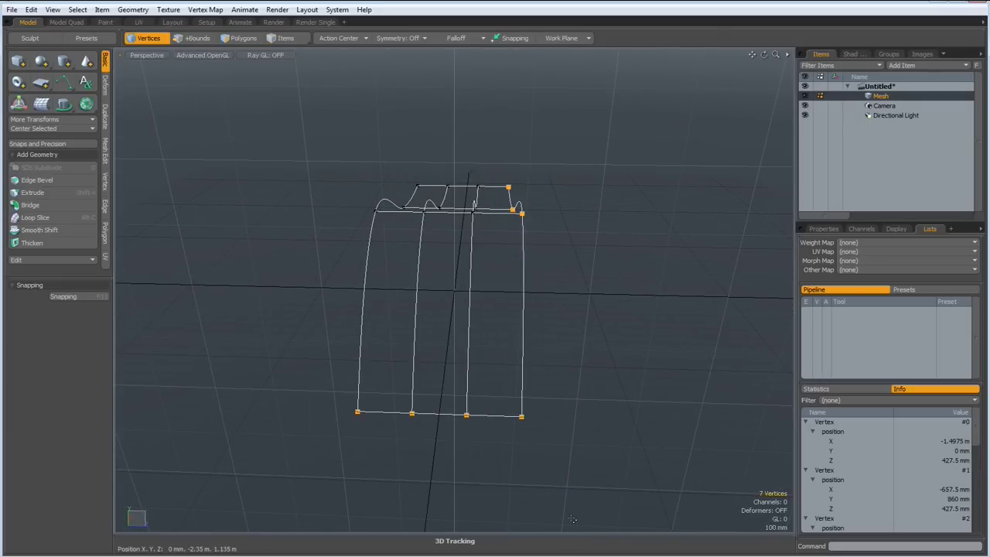
left_click_drag(343, 459, 350, 476, "alt")
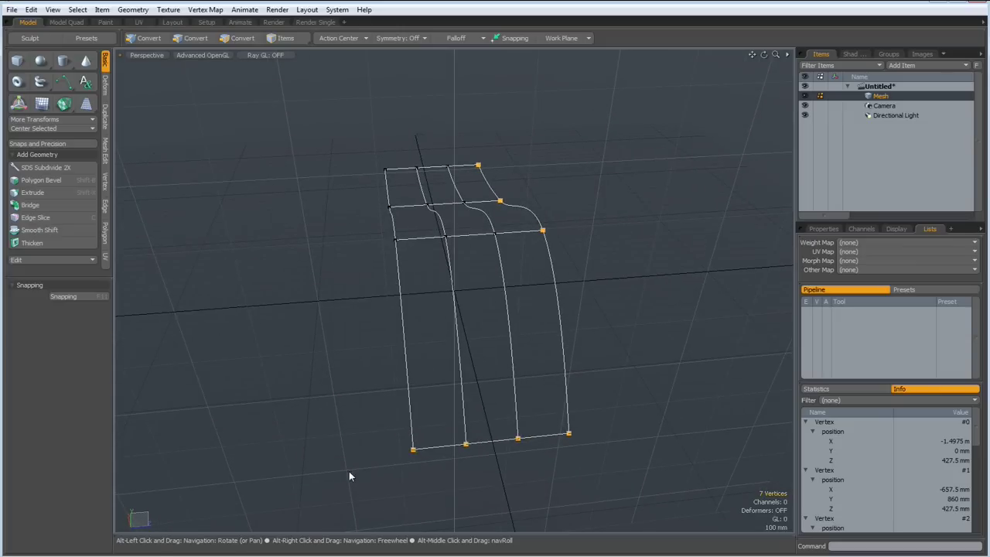
mouse_move(343, 141)
right_mouse_down()
mouse_move(424, 500)
mouse_move(406, 469)
right_mouse_up()
left_click_drag(344, 451, 340, 449, "alt")
right_click_drag(351, 145, 430, 524)
mouse_move(430, 525)
left_mouse_down("alt")
mouse_move(546, 382)
mouse_move(526, 398)
left_mouse_up("alt")
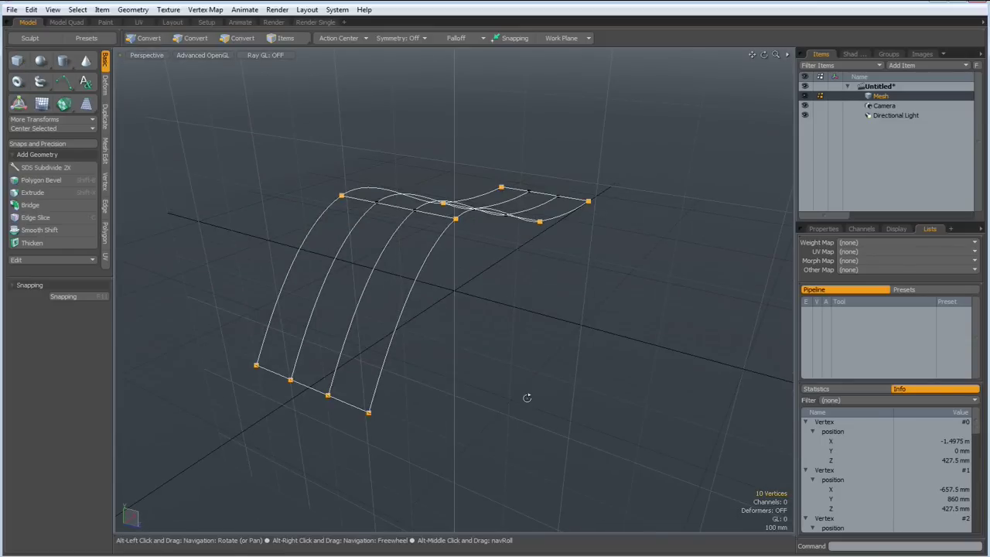
Step: Set the selected points' Y position to 0 mm with Set Position
left_click(106, 182)
left_click(60, 192)
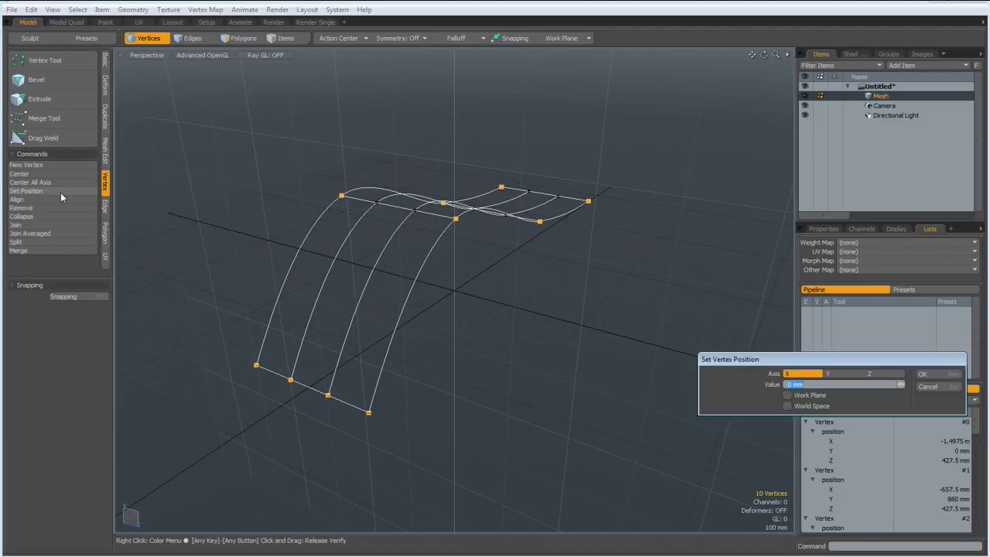
left_click(844, 374)
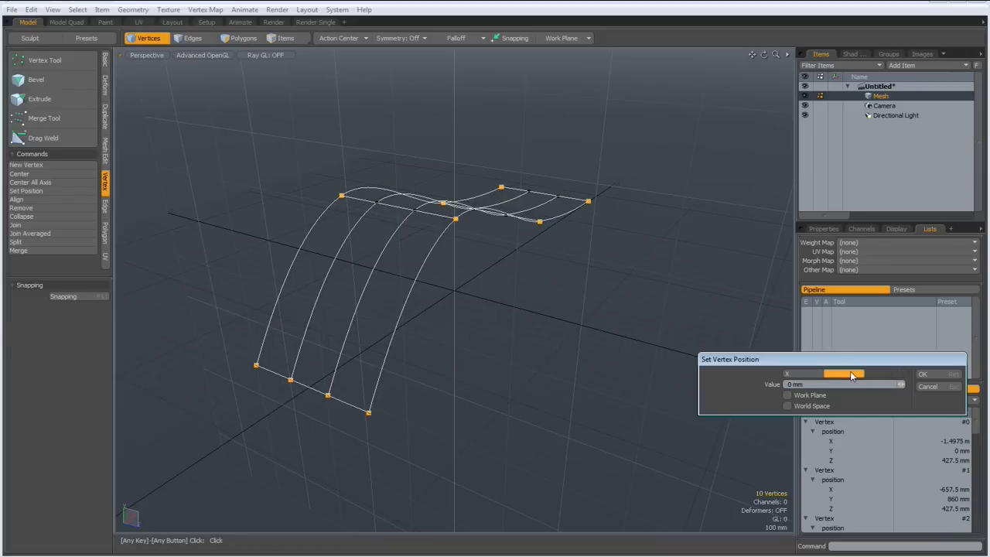
left_click(923, 375)
mouse_move(556, 391)
left_mouse_down("alt")
mouse_move(382, 347)
mouse_move(343, 349)
mouse_move(624, 376)
mouse_move(621, 400)
mouse_move(510, 384)
left_mouse_up("alt")
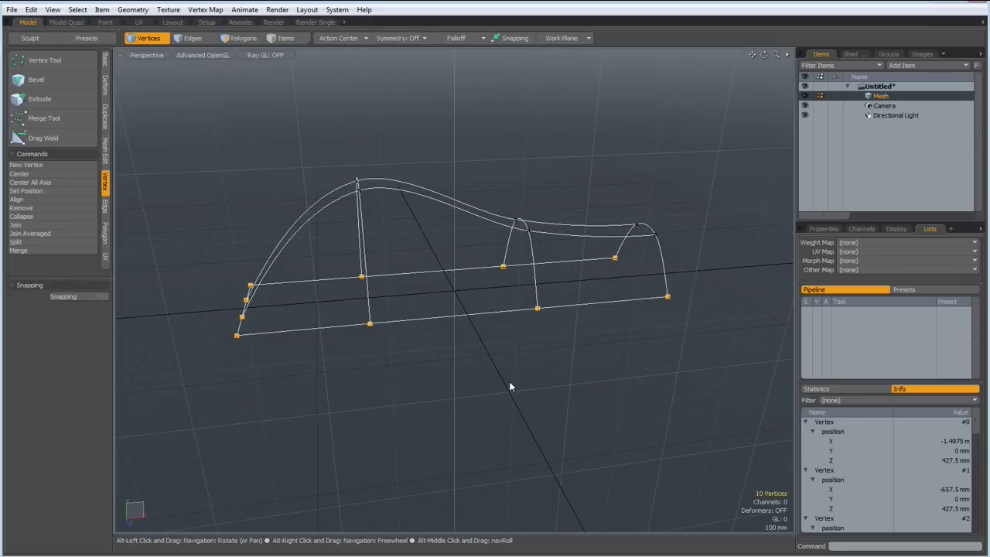
Step: Cut two vertical Polygon Slices through the front of the base, then return to Perspective
key("KP_1")
key("2")
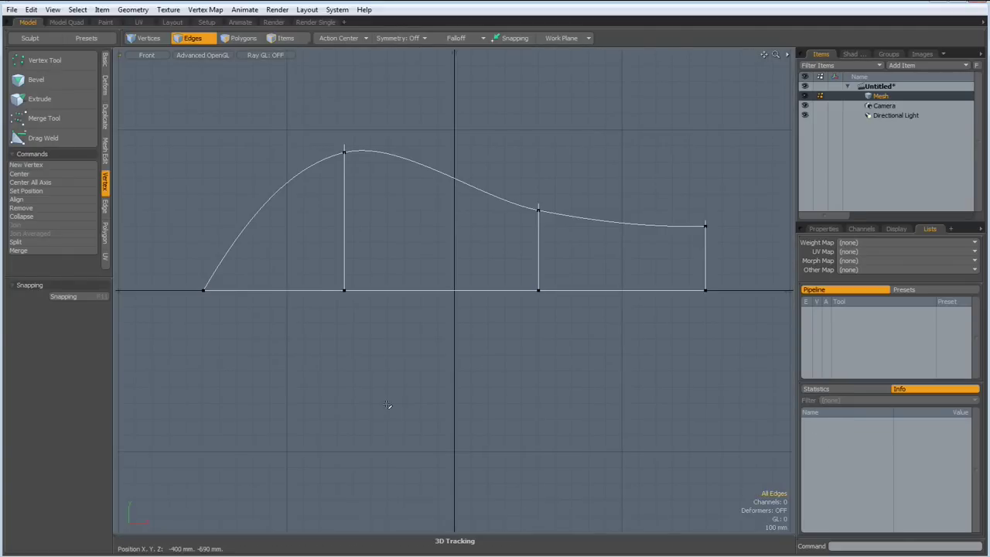
key("shift")
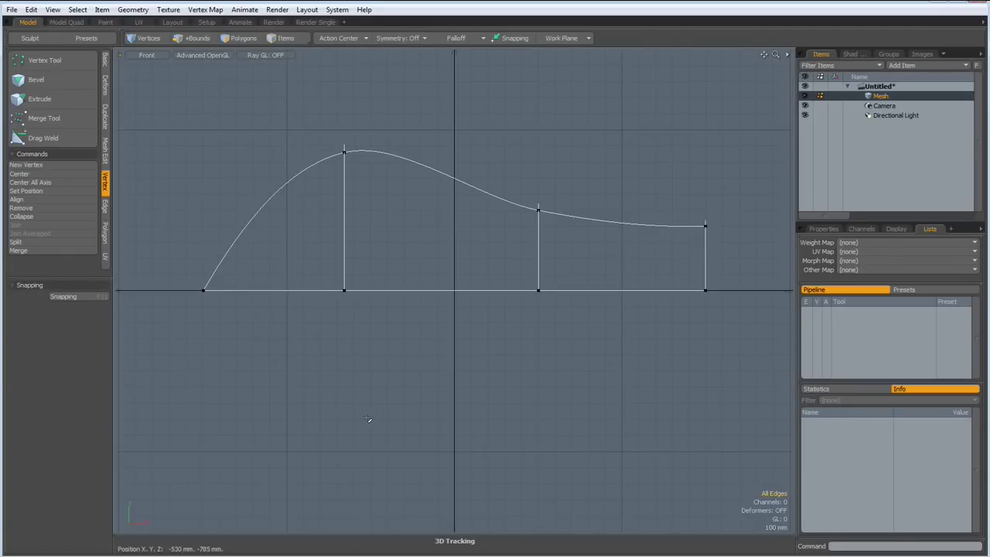
key("shift+c")
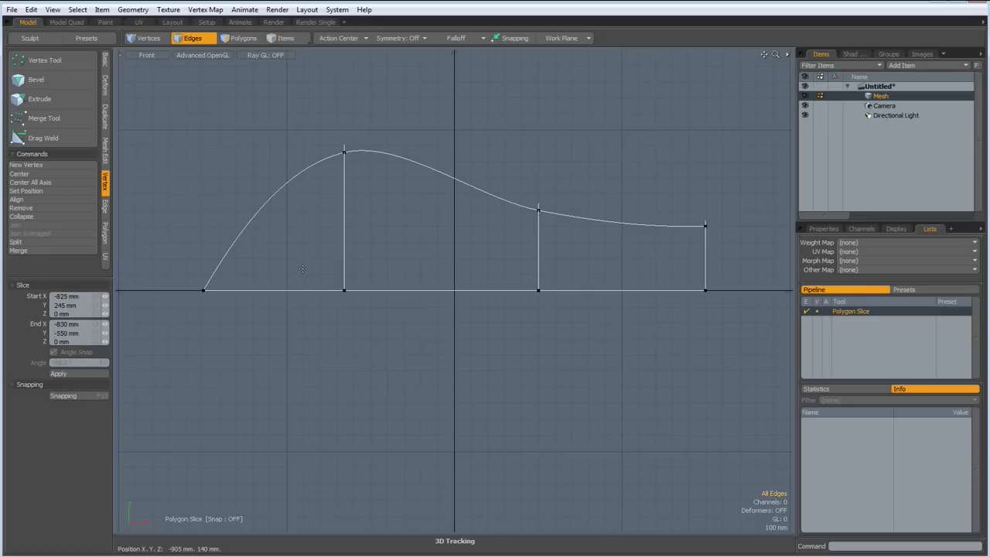
left_click_drag(303, 265, 303, 339)
key("space")
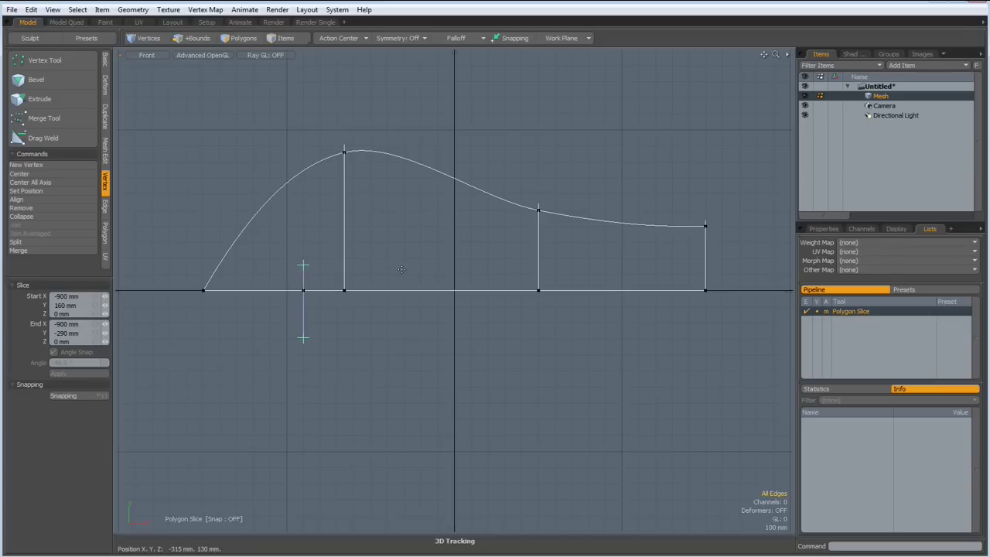
left_click_drag(402, 259, 403, 340)
key("space")
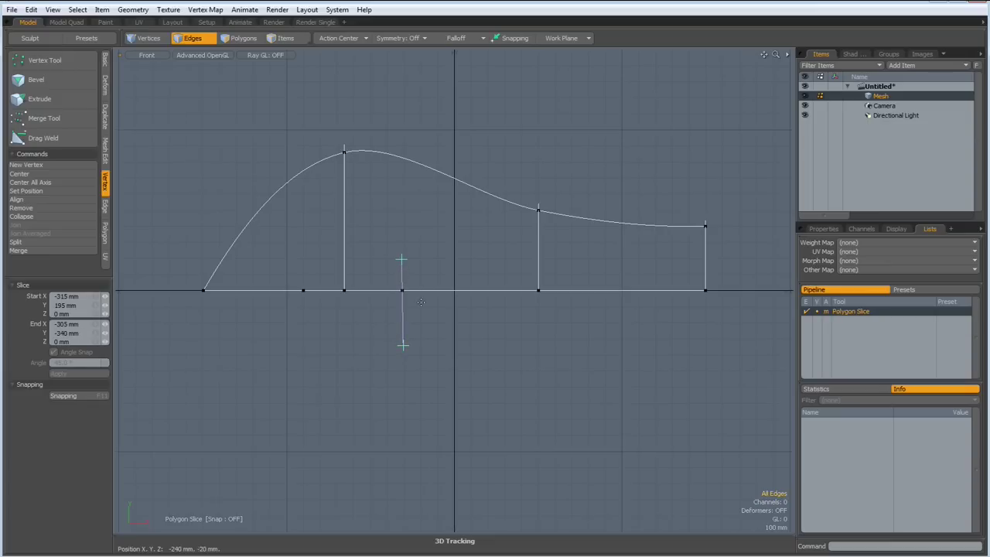
key("ctrl+space")
left_click(457, 346)
Step: In Top view, move the two front corner vertices inward to round the nose
left_click_drag(457, 345, 489, 362, "alt")
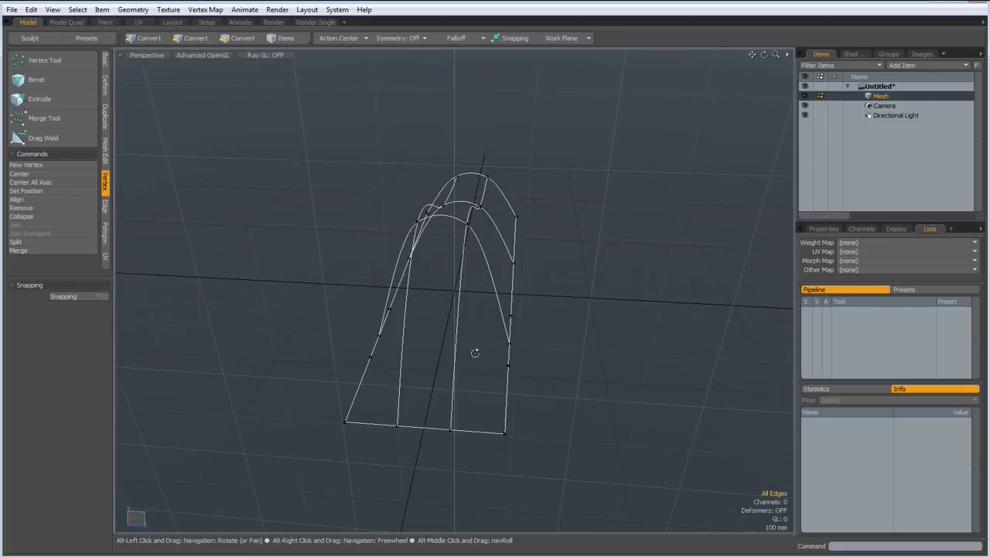
key("KP_7")
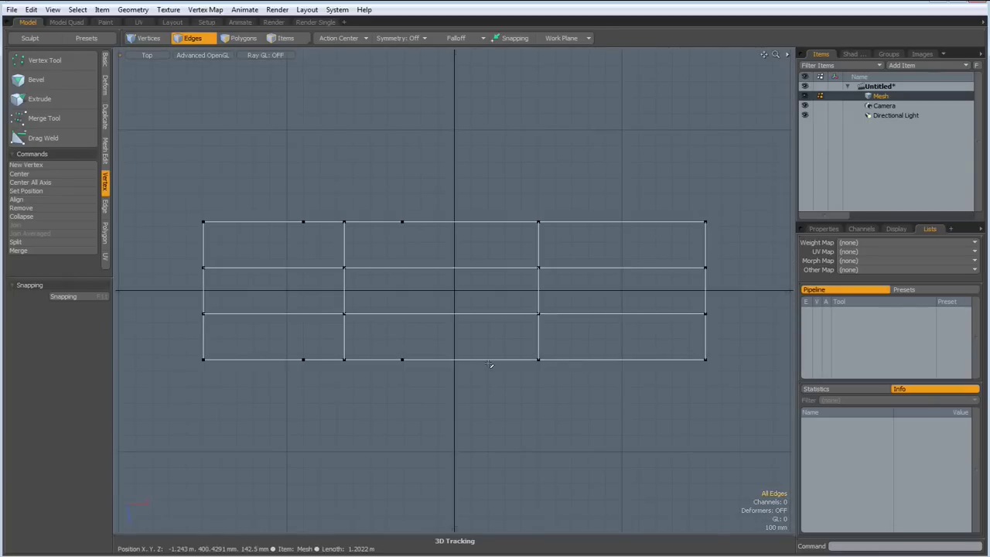
mouse_move(159, 170)
left_mouse_down()
mouse_move(194, 267)
mouse_move(219, 246)
left_mouse_up()
key("1")
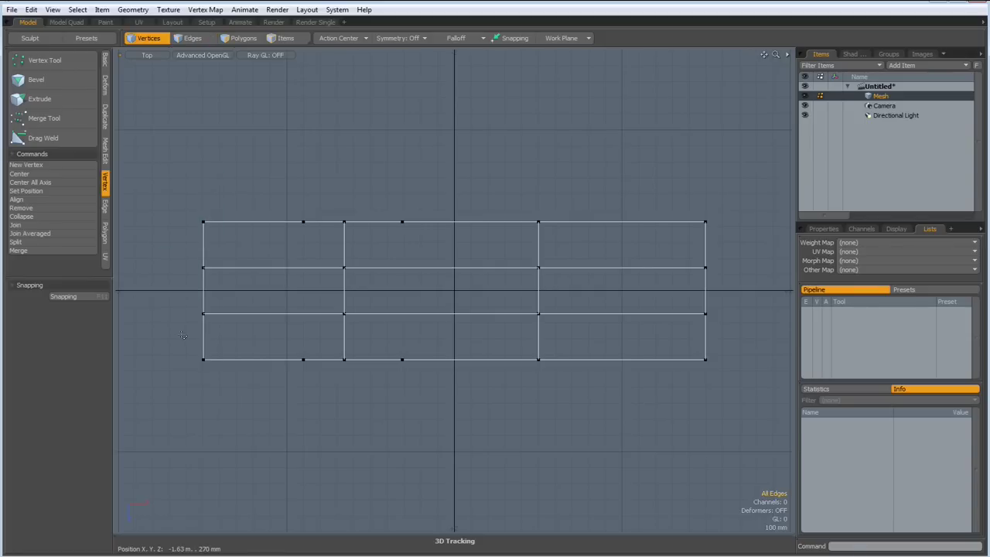
left_click_drag(159, 180, 229, 257)
left_click_drag(154, 327, 223, 400, "shift")
key("y")
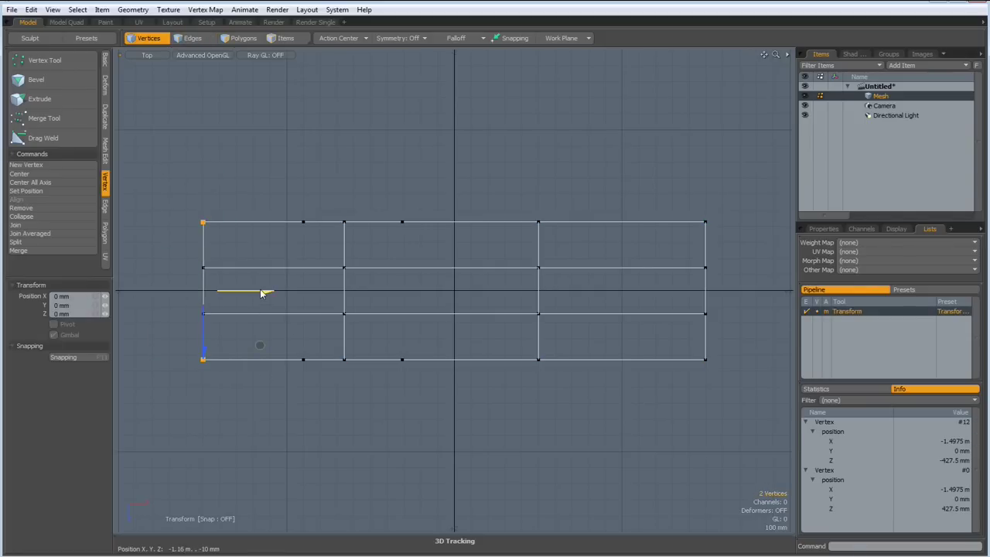
left_click_drag(261, 292, 336, 293)
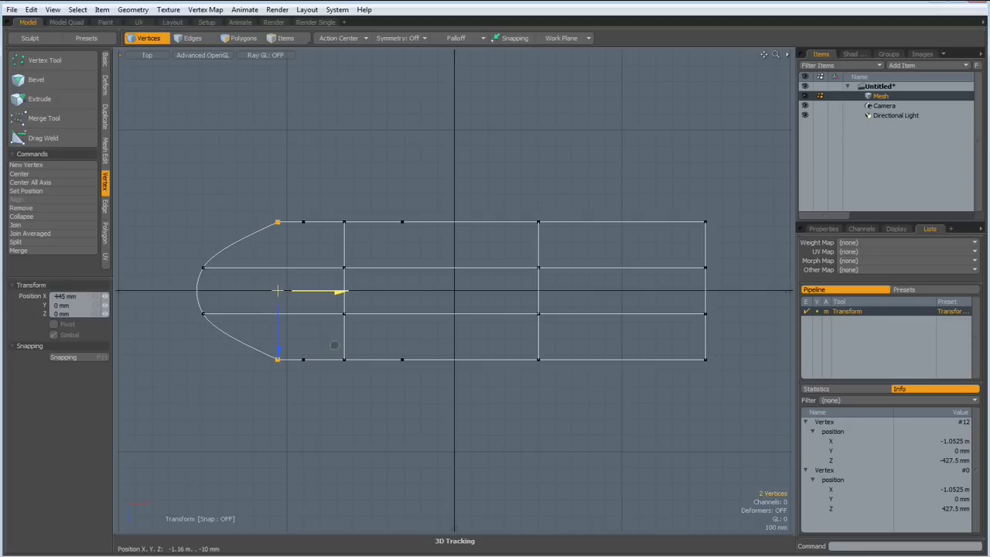
left_click_drag(334, 345, 333, 345)
key("space")
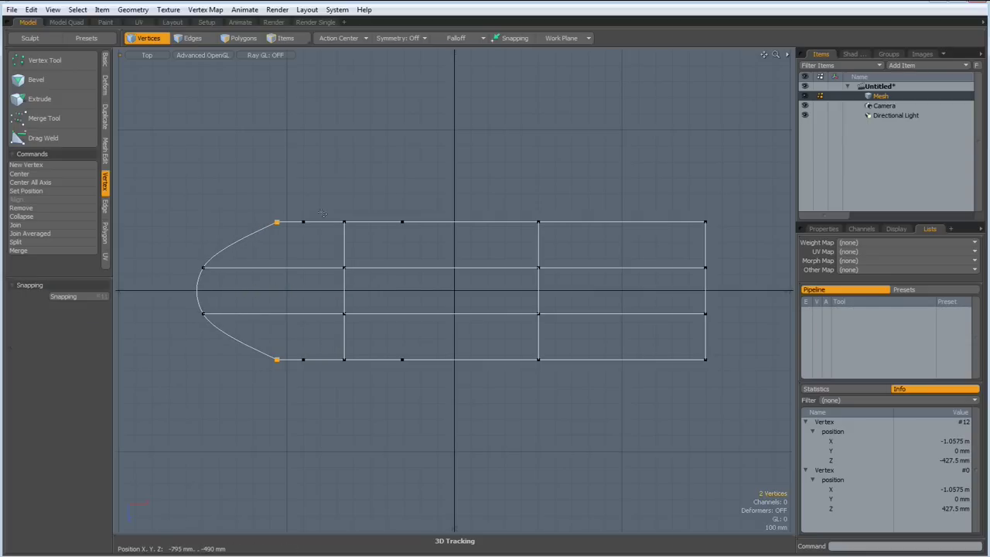
Step: Widen the outer vertices behind the nose and narrow the first cross-section slightly
left_click_drag(294, 197, 329, 422)
key("r")
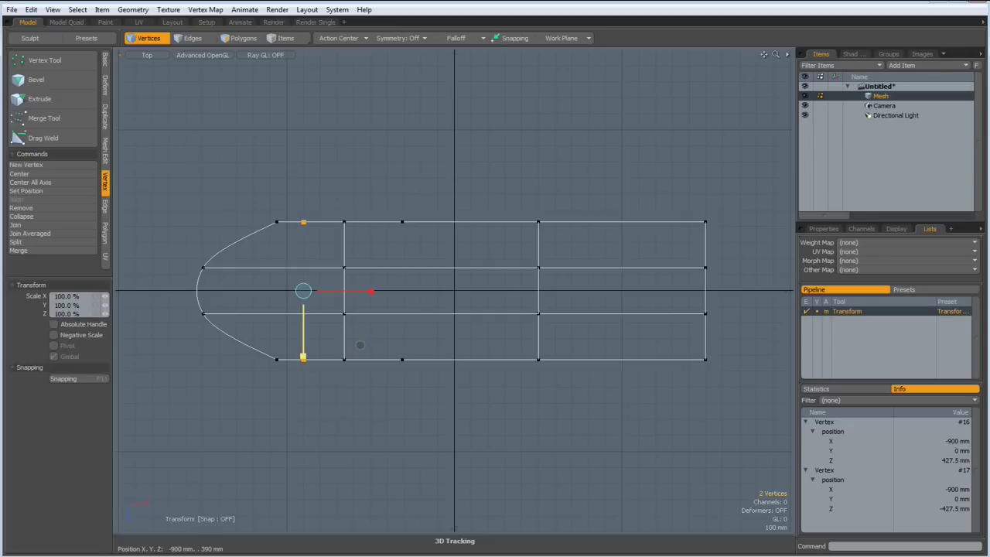
left_click_drag(303, 357, 303, 361)
key("space")
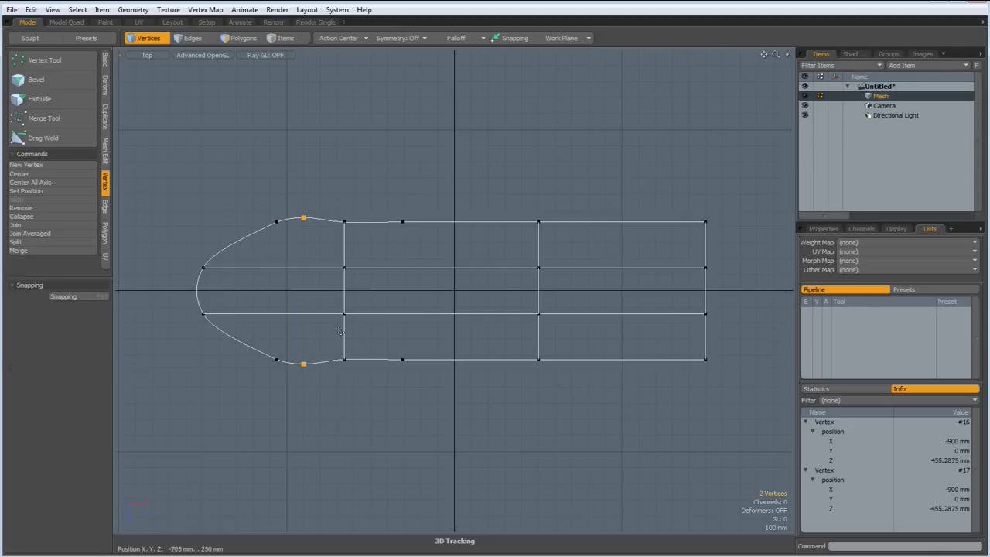
left_click_drag(342, 210, 364, 405)
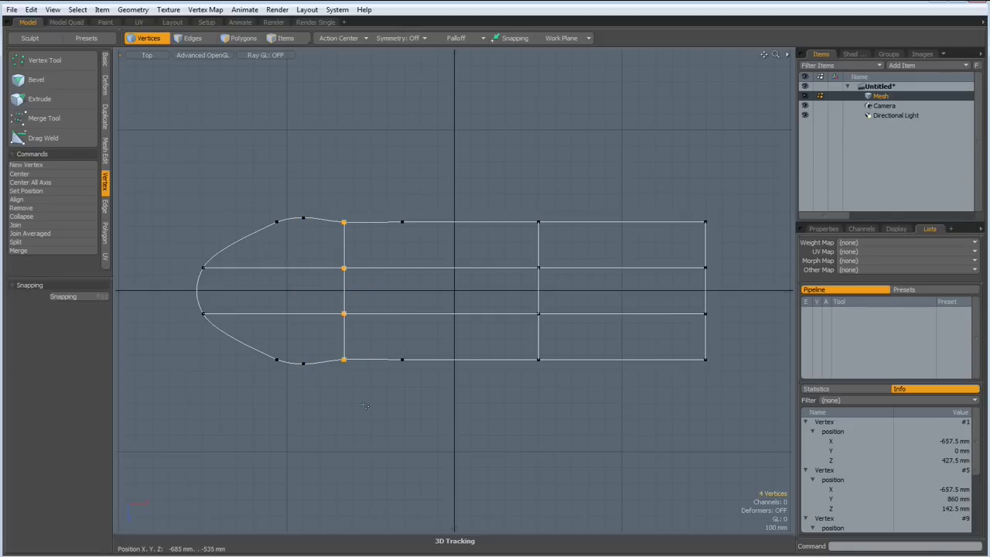
key("r")
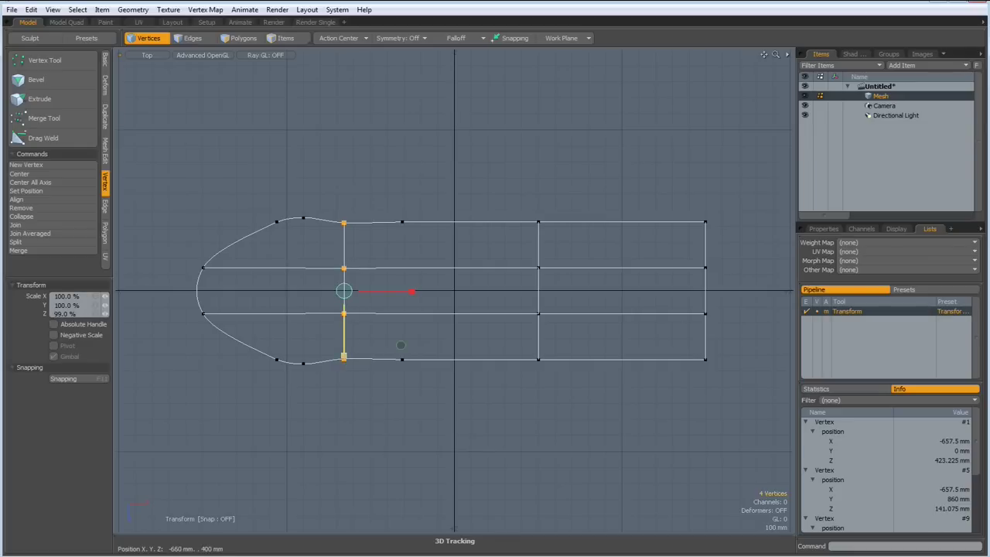
left_click_drag(401, 345, 395, 260)
key("q")
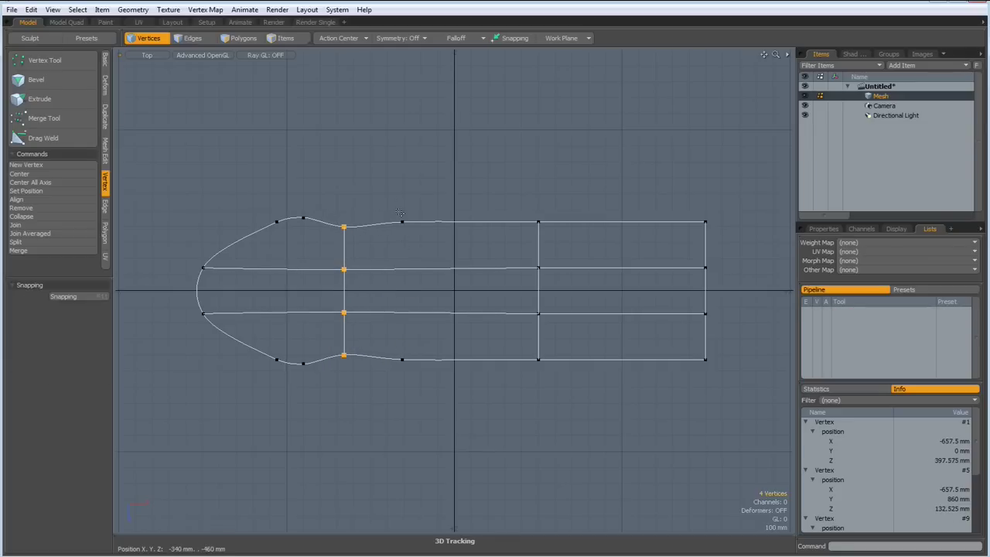
Step: Taper the rear section and the rearmost vertex column narrower
left_click_drag(511, 167, 766, 437)
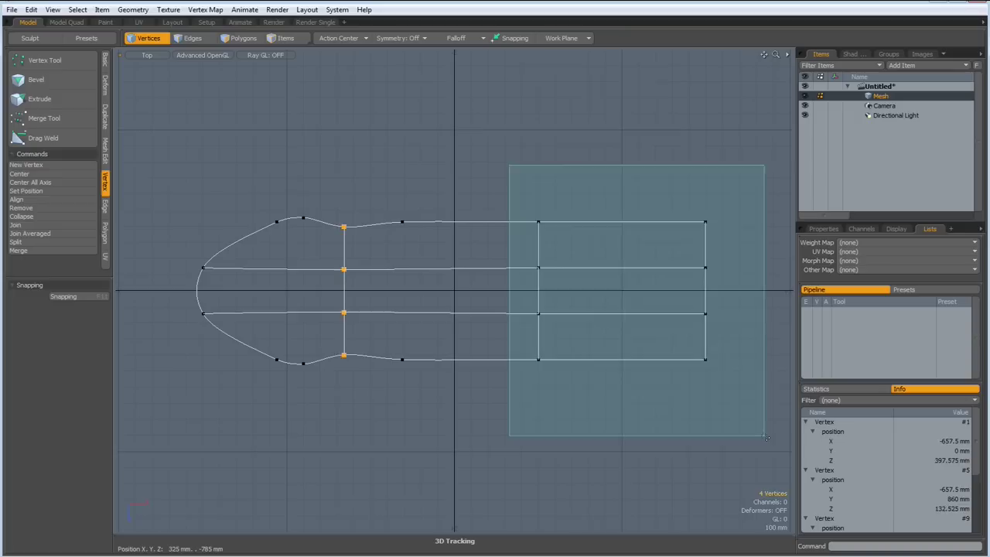
key("r")
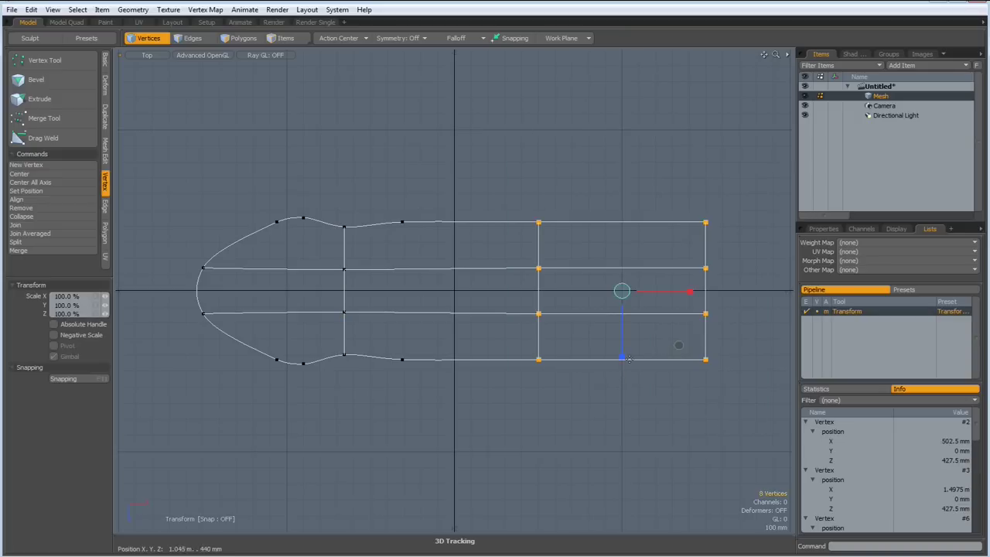
left_click_drag(622, 358, 622, 339)
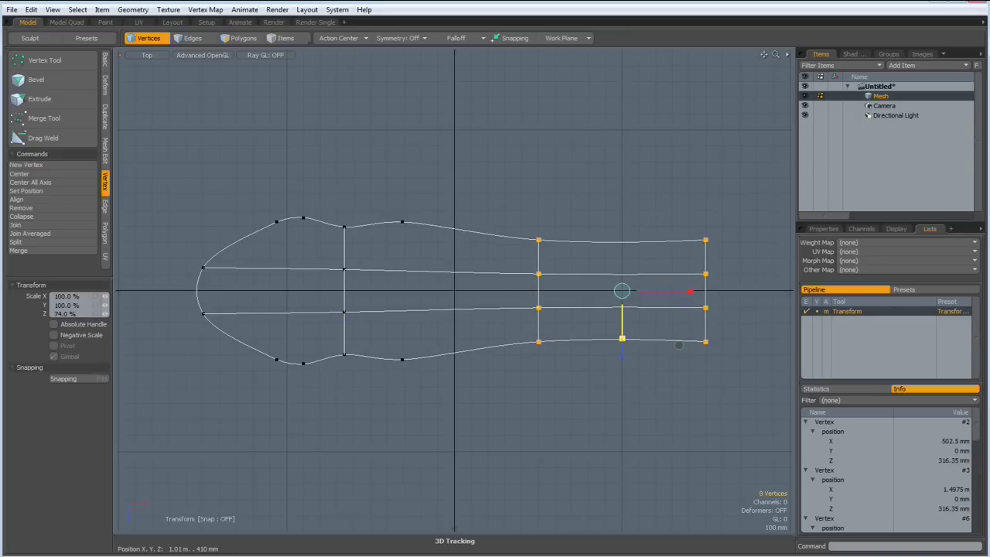
key("space")
right_click_drag(698, 211, 747, 435)
key("r")
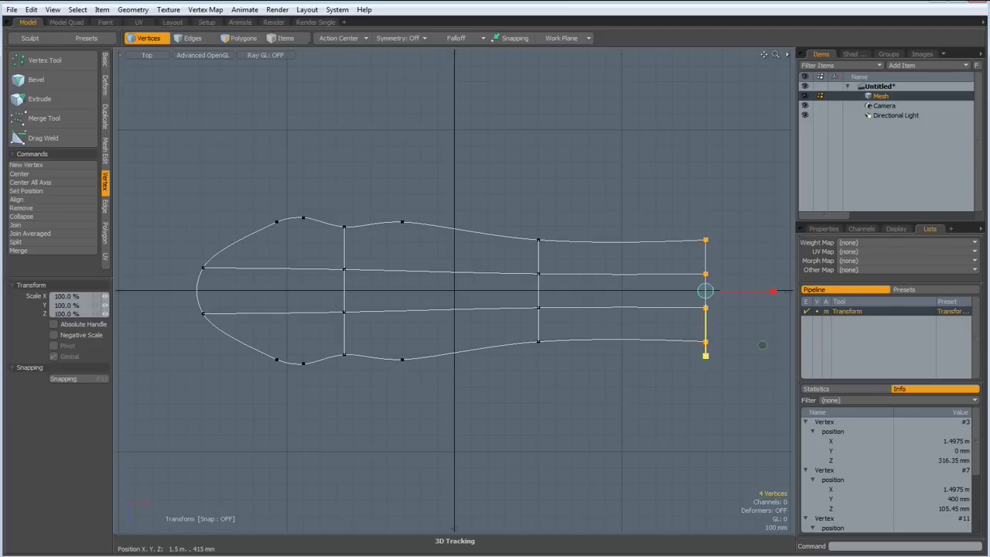
left_click_drag(704, 360, 706, 348)
key("space")
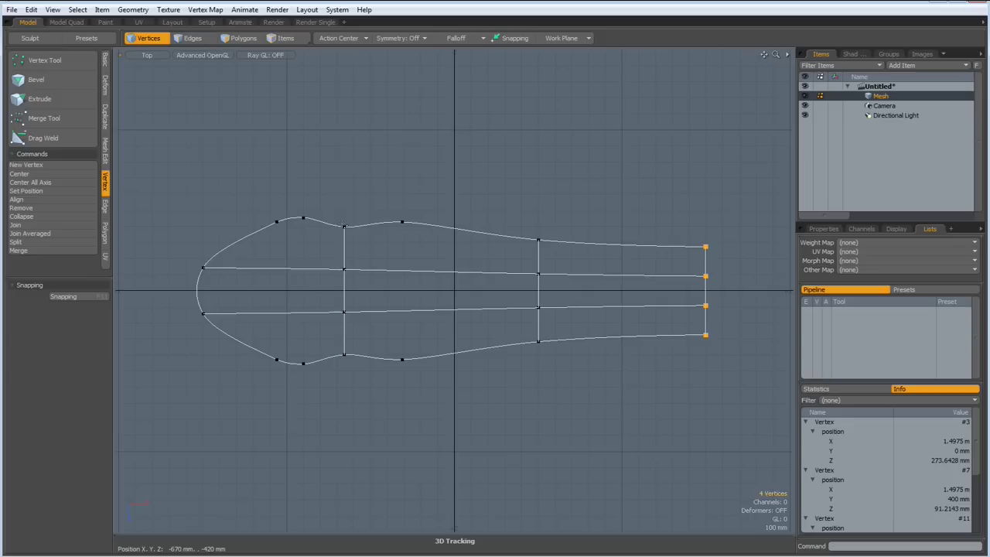
Step: Widen the first cross-section and push the outer vertex pair near the nose outward
left_click_drag(326, 202, 357, 418)
key("r")
mouse_move(357, 417)
left_mouse_down()
mouse_move(410, 345)
mouse_move(401, 345)
left_mouse_up()
key("space")
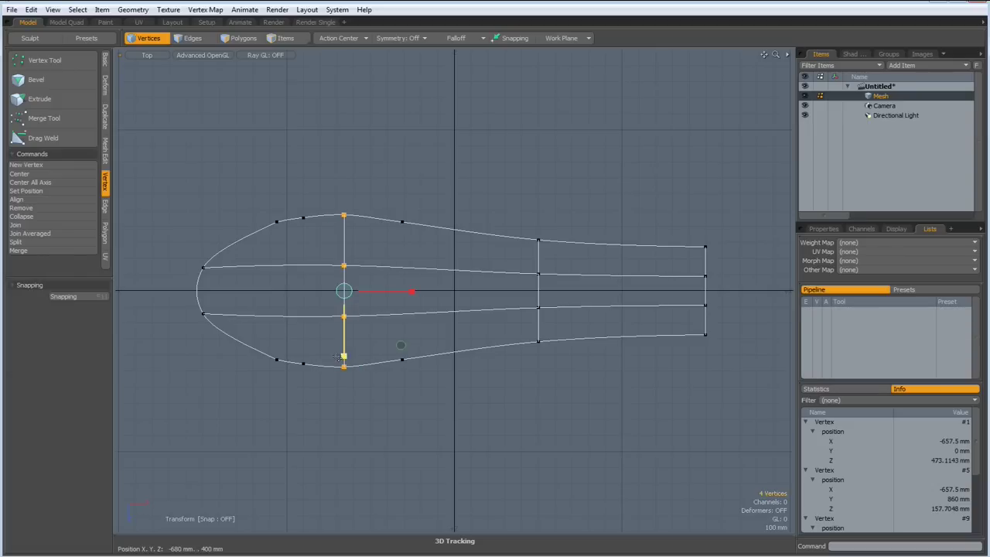
left_click_drag(286, 196, 334, 408)
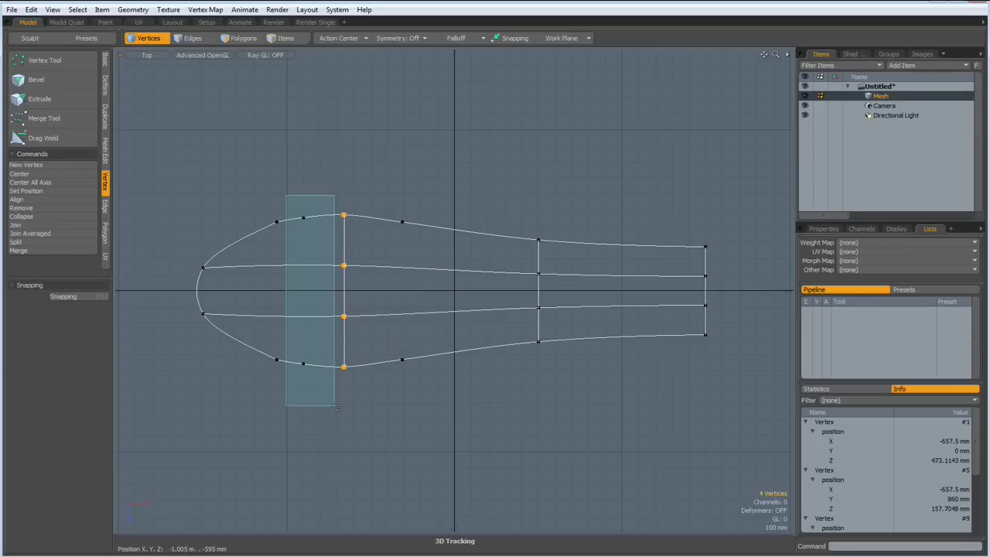
key("r")
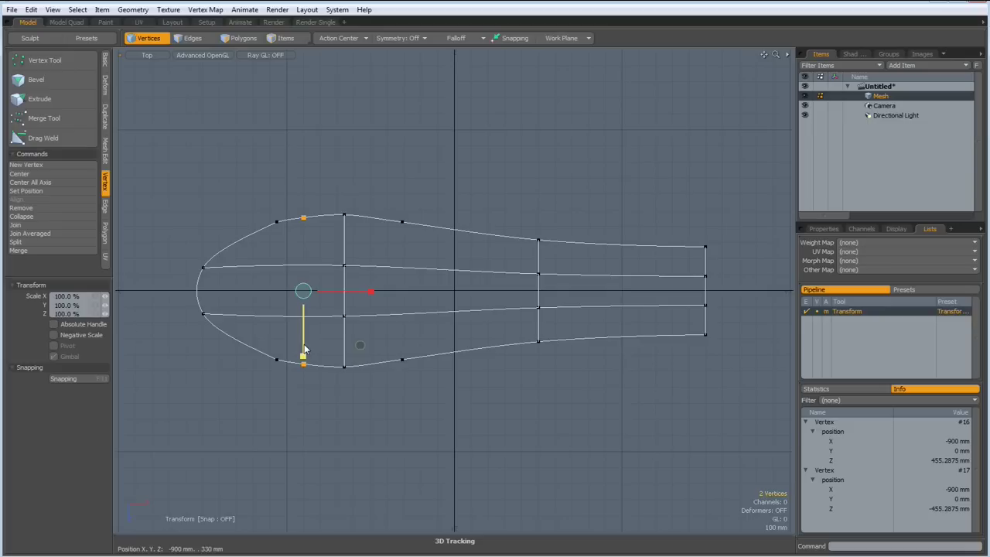
left_click_drag(303, 356, 303, 358)
key("space")
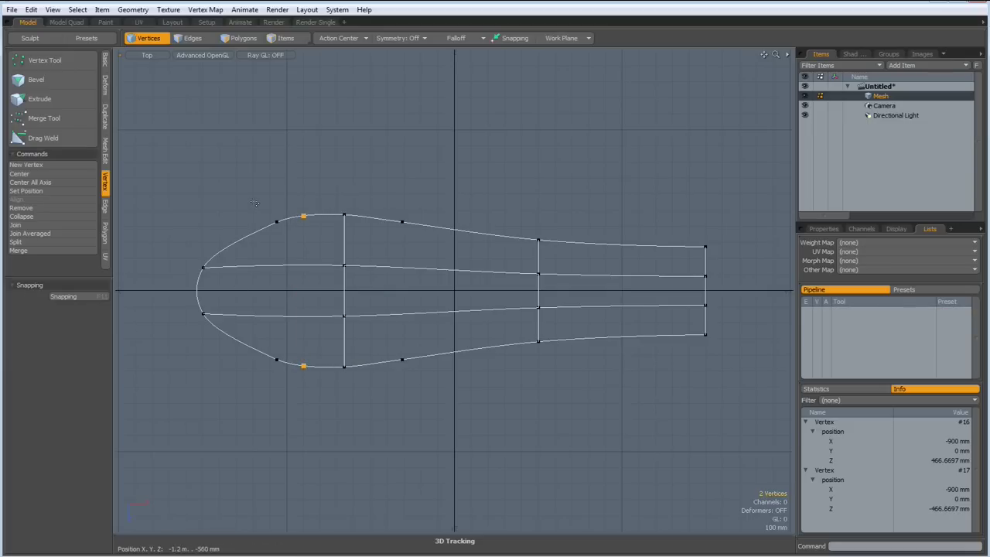
Step: Move the two points behind the nose about 75 mm toward the tip
right_click_drag(254, 201, 288, 412)
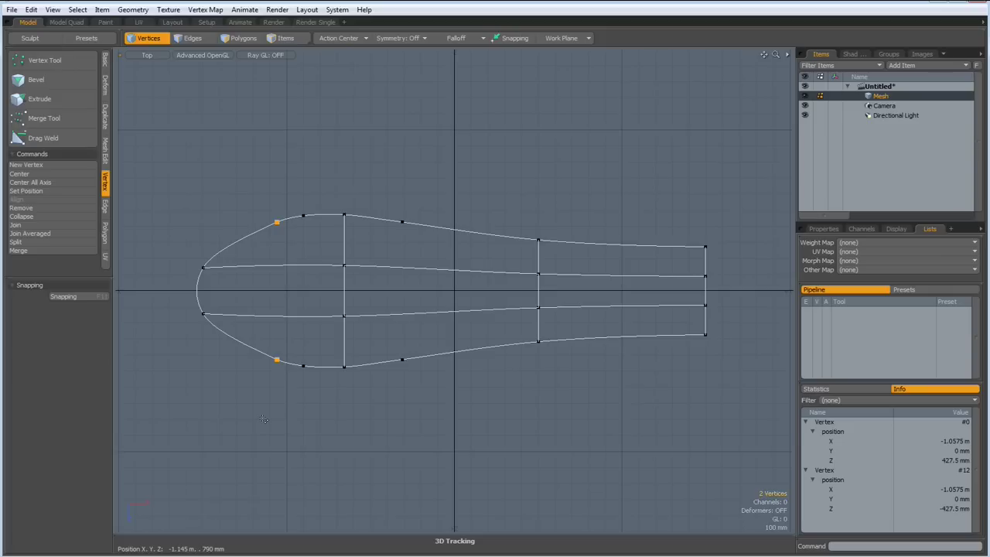
key("y")
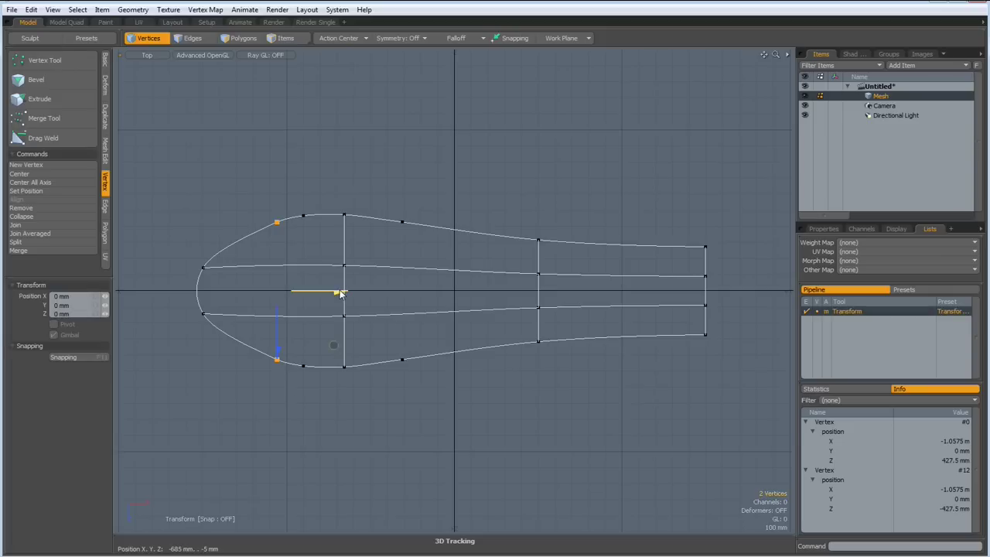
left_click_drag(338, 291, 325, 292)
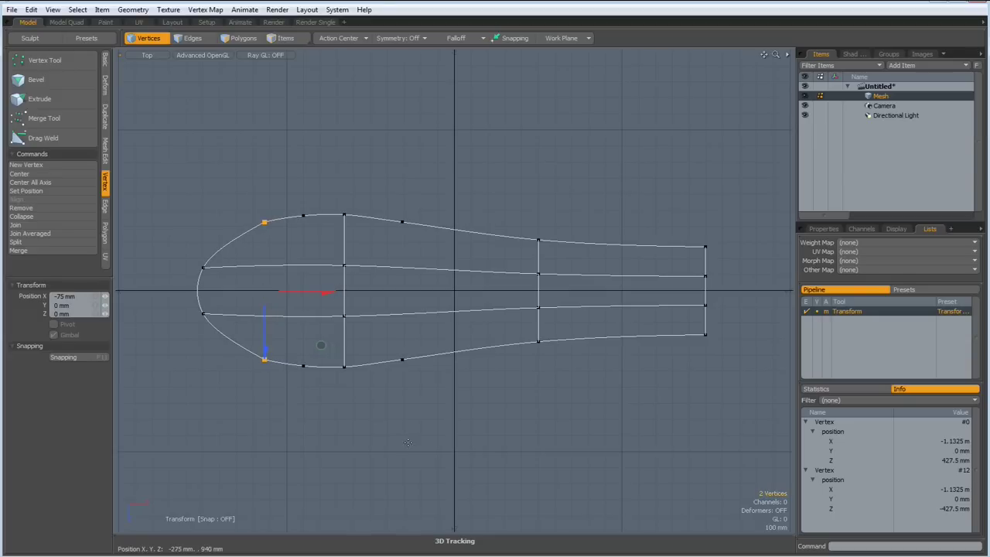
Step: Clear the point selection and switch the viewport to Perspective
key("space")
left_click(402, 420)
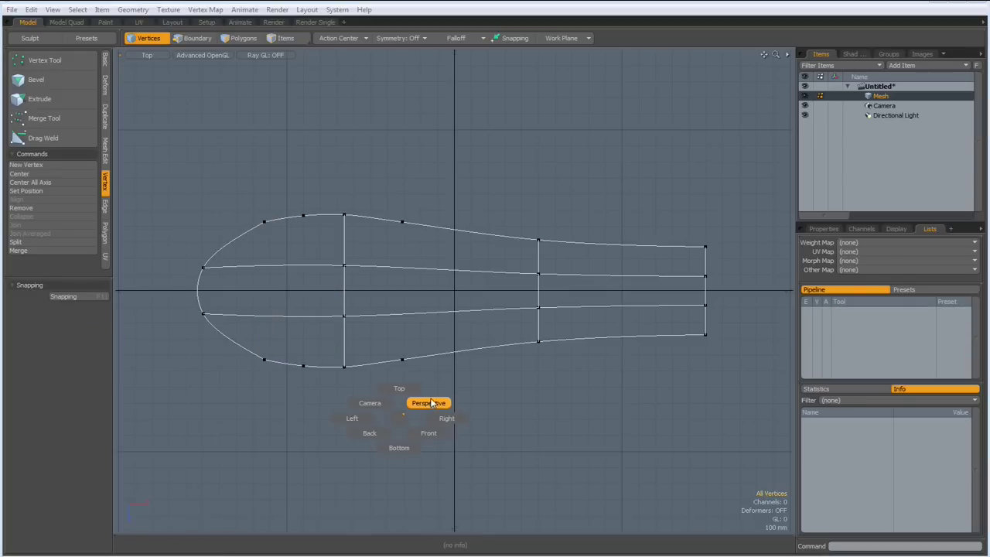
left_click(432, 406)
mouse_move(336, 452)
left_mouse_down("alt")
mouse_move(396, 389)
mouse_move(459, 398)
mouse_move(171, 397)
mouse_move(372, 414)
mouse_move(438, 393)
mouse_move(427, 416)
left_mouse_up("alt")
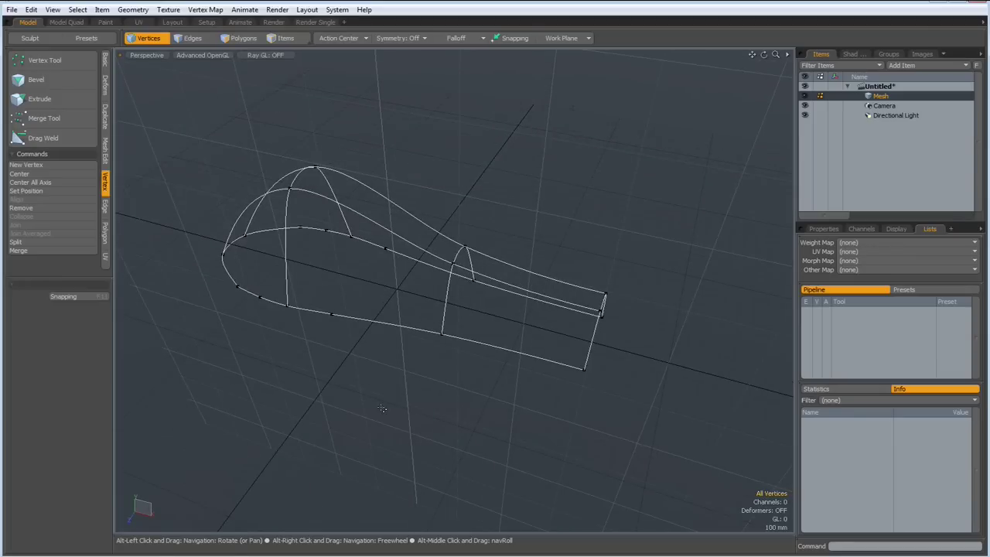
Step: Start Patch Curves and pick the cage curves, previewing a four-by-four subdivided patch
left_click(106, 61)
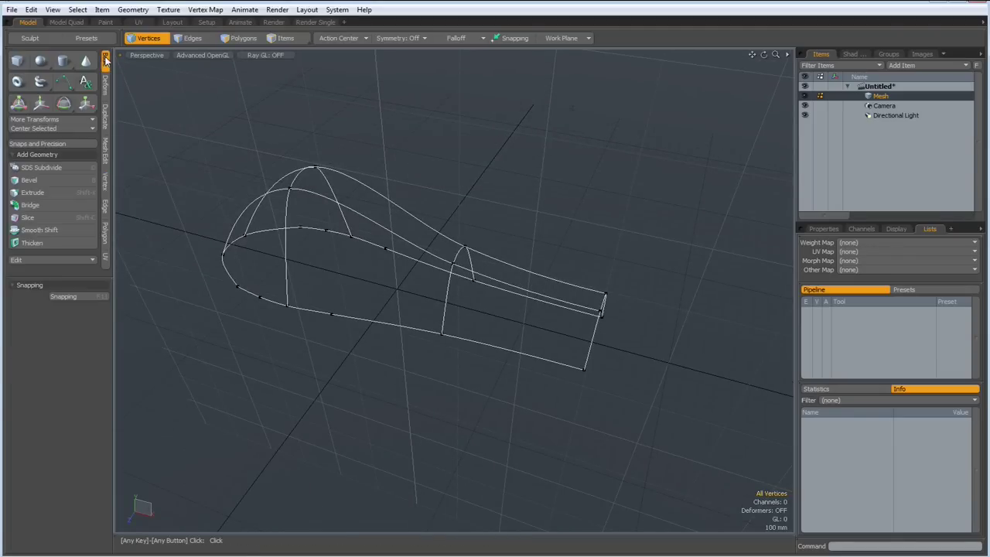
left_click(64, 81)
left_click(68, 140)
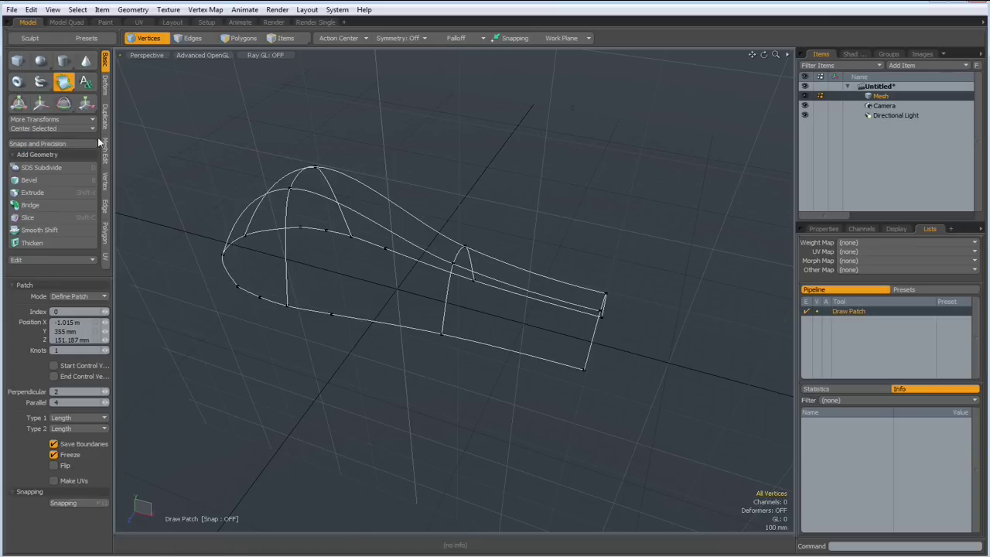
left_click_drag(498, 364, 458, 362, "alt")
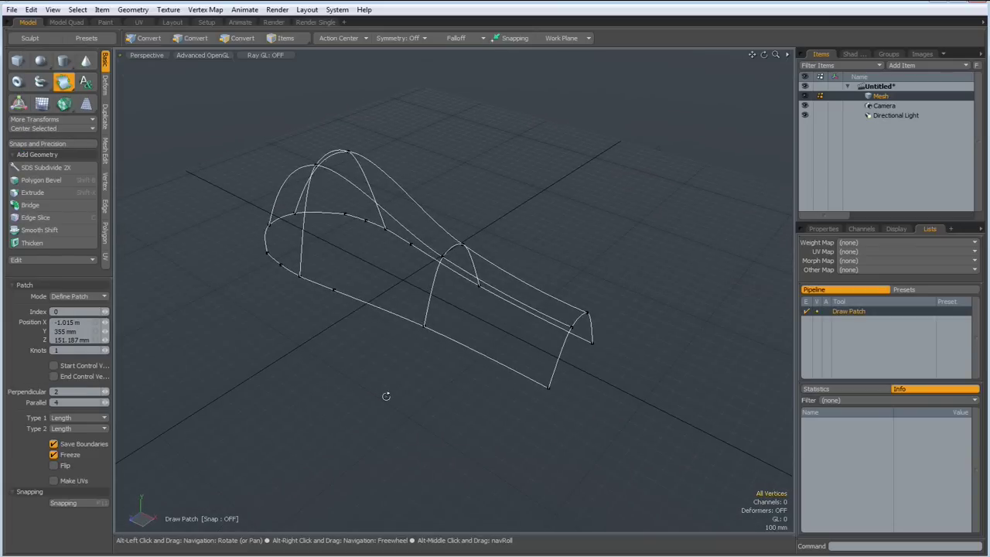
left_click_drag(386, 396, 309, 399, "alt")
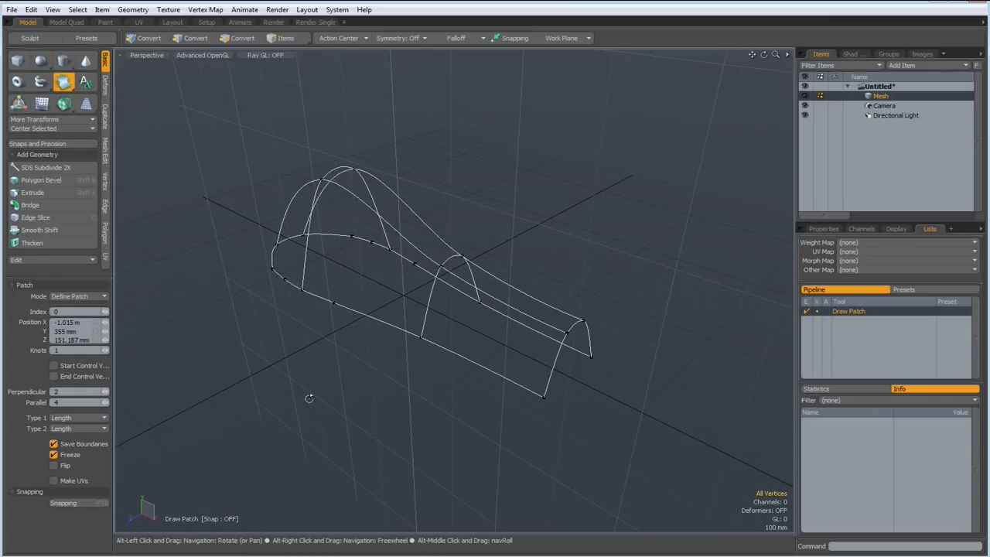
left_click(493, 400)
mouse_move(482, 409)
left_mouse_down("alt")
mouse_move(364, 338)
mouse_move(483, 326)
mouse_move(513, 334)
mouse_move(405, 335)
mouse_move(271, 317)
mouse_move(320, 343)
left_mouse_up("alt")
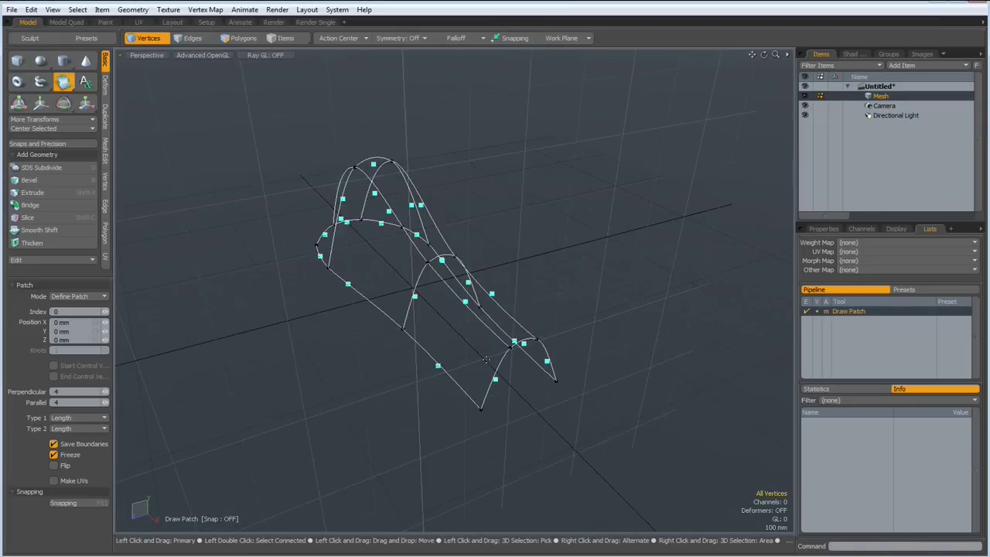
Step: Hide the grid workplane in the viewport
key("ctrl+space")
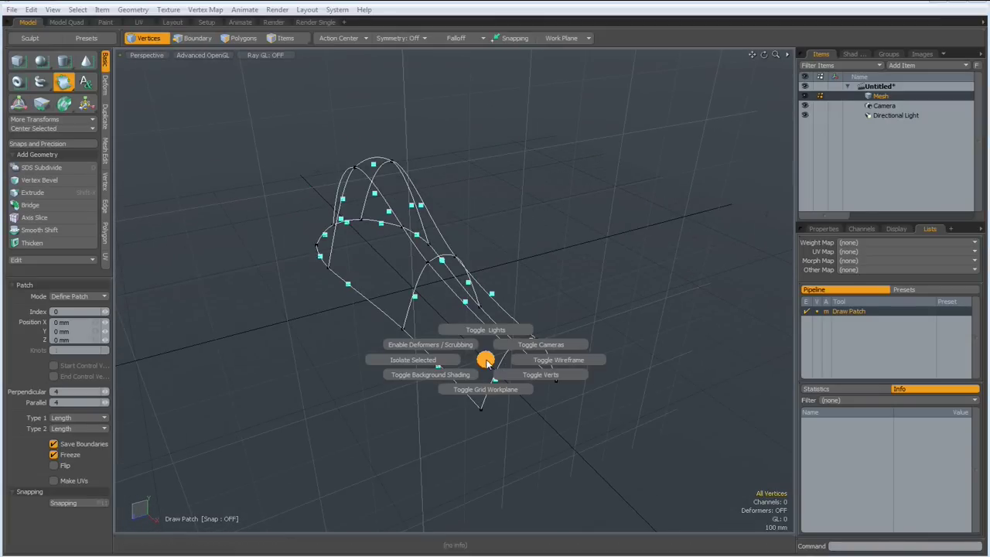
left_click(477, 391)
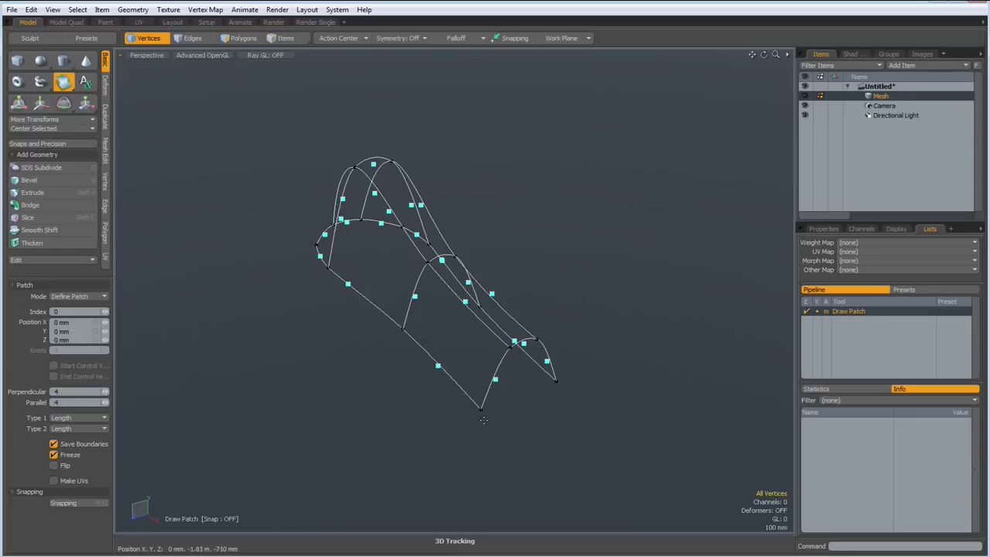
left_click_drag(487, 423, 478, 390, "alt")
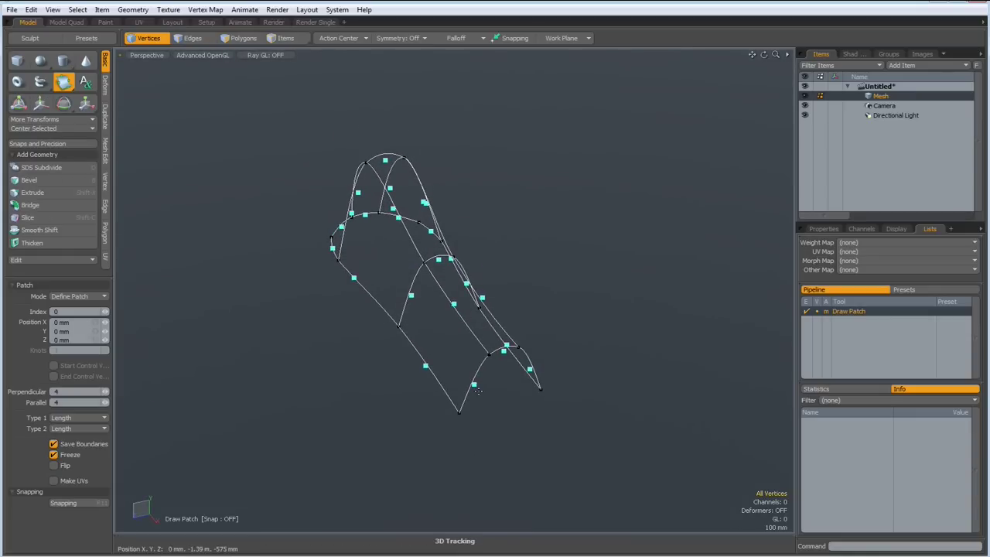
Step: Patch the near-side cage regions from the rear through to the rounded nose
left_click(475, 386)
left_click(411, 295)
left_click(454, 307)
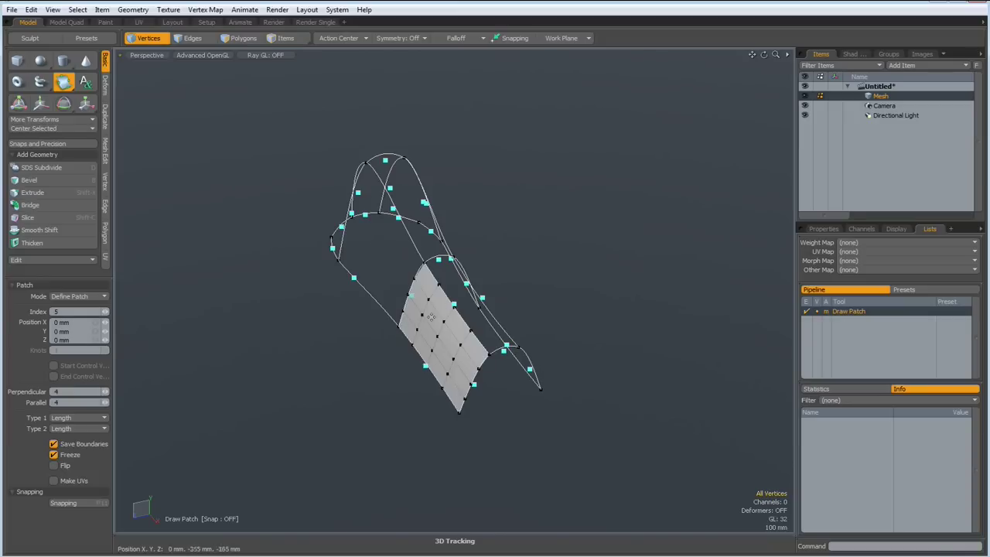
mouse_move(454, 306)
left_mouse_down("alt")
mouse_move(389, 287)
mouse_move(425, 352)
left_mouse_up("alt")
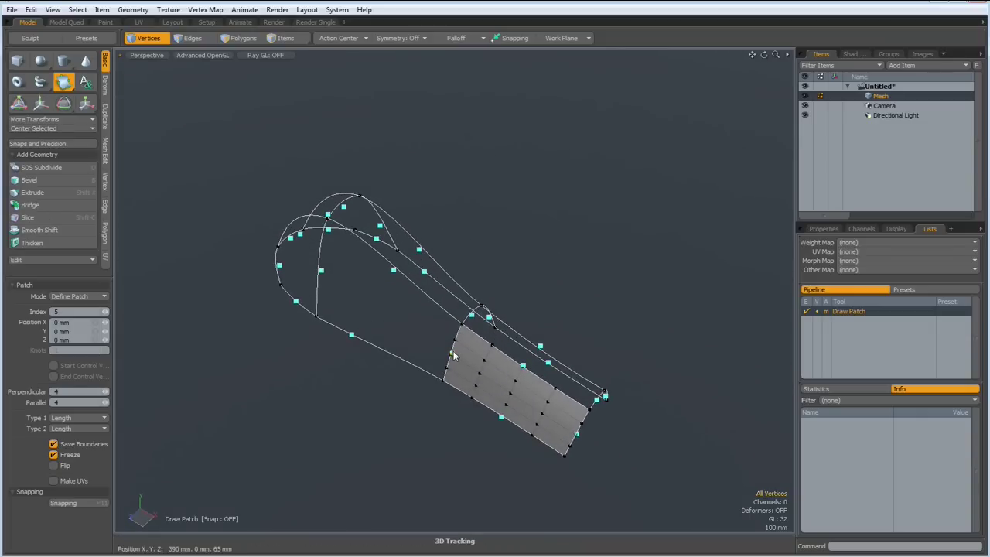
left_click(352, 336)
left_click(394, 272)
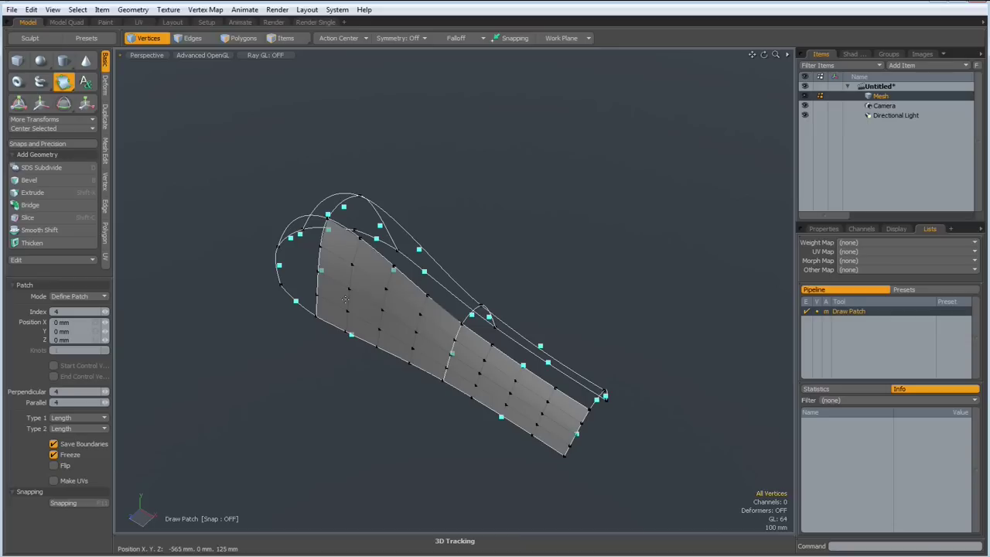
left_click_drag(393, 273, 339, 357, "alt")
left_click(336, 358)
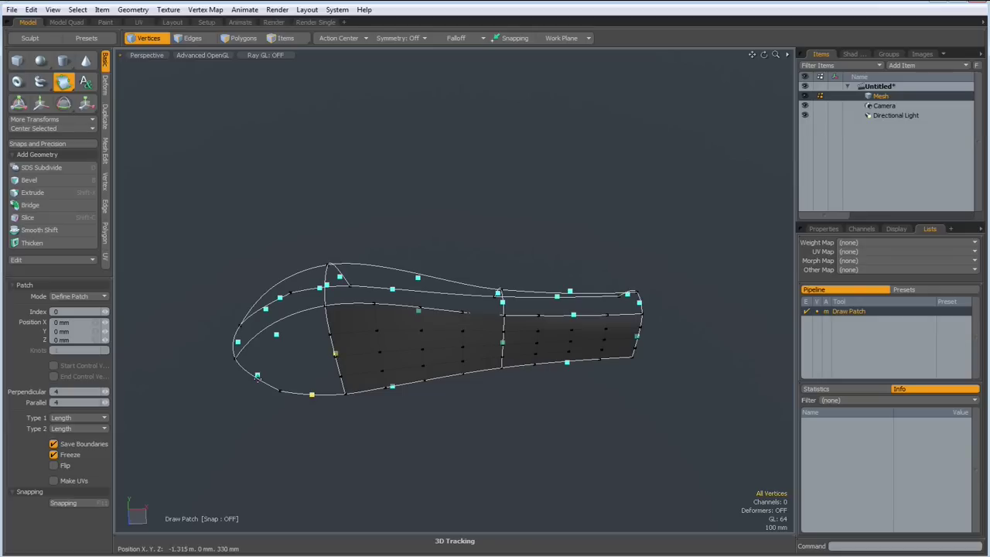
left_click(279, 338)
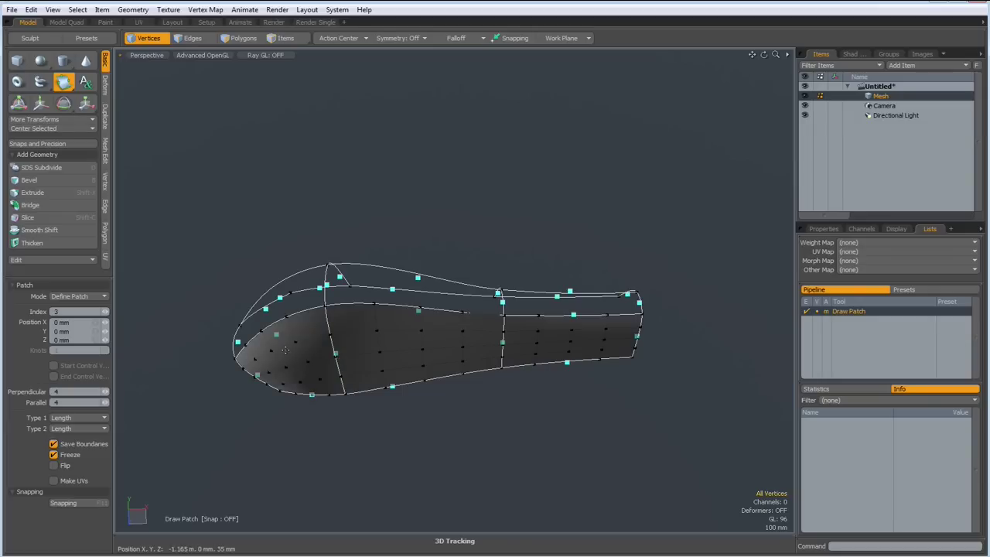
Step: Patch the remaining far-side regions and the last region at the nose
mouse_move(278, 338)
left_mouse_down("alt")
mouse_move(353, 262)
mouse_move(343, 270)
left_mouse_up("alt")
left_click(346, 402)
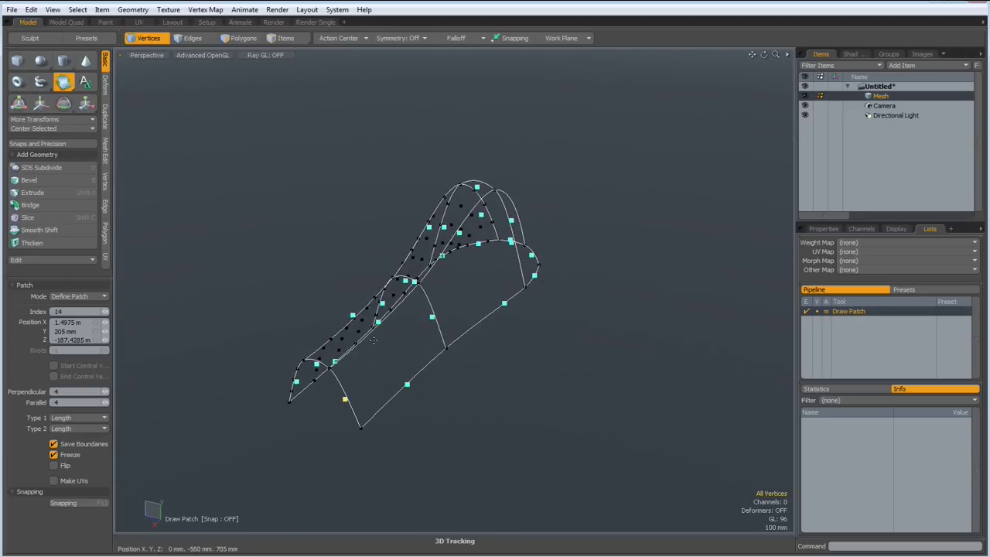
left_click_drag(395, 357, 397, 376, "alt")
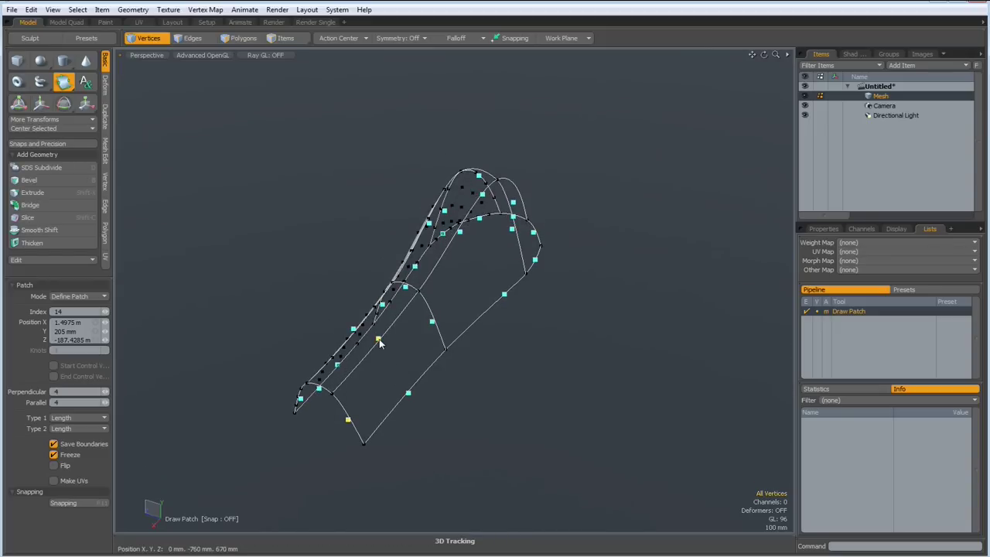
left_click(379, 341)
left_click(408, 395)
mouse_move(570, 330)
left_mouse_down("alt")
mouse_move(535, 376)
mouse_move(442, 319)
left_mouse_up("alt")
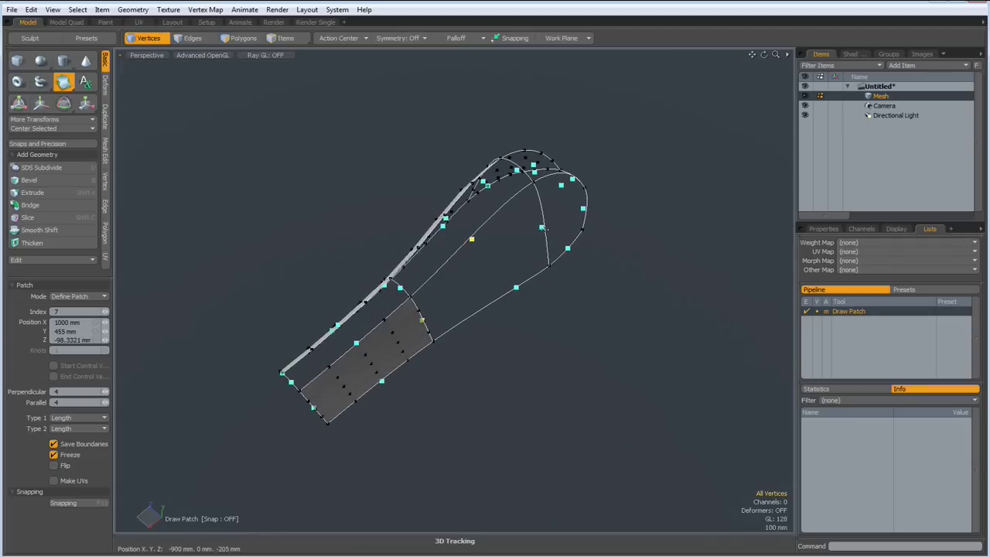
left_click(517, 290)
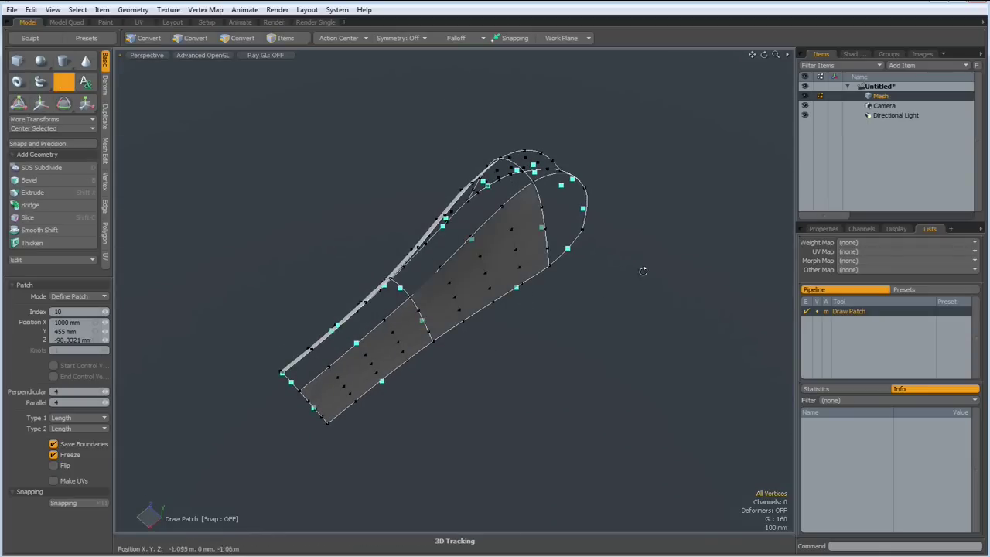
mouse_move(643, 273)
left_mouse_down("alt")
mouse_move(524, 359)
mouse_move(451, 384)
mouse_move(464, 405)
left_mouse_up("alt")
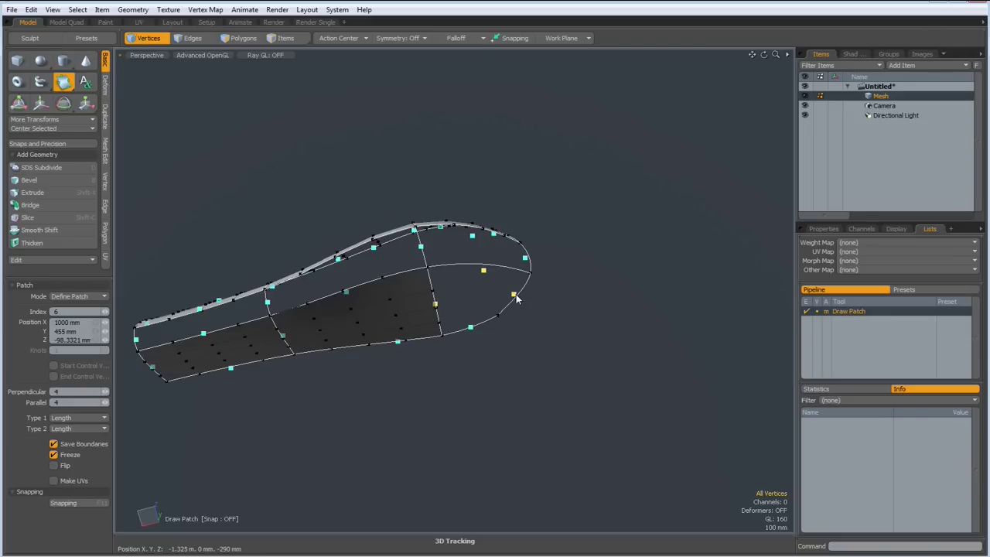
left_click(470, 328)
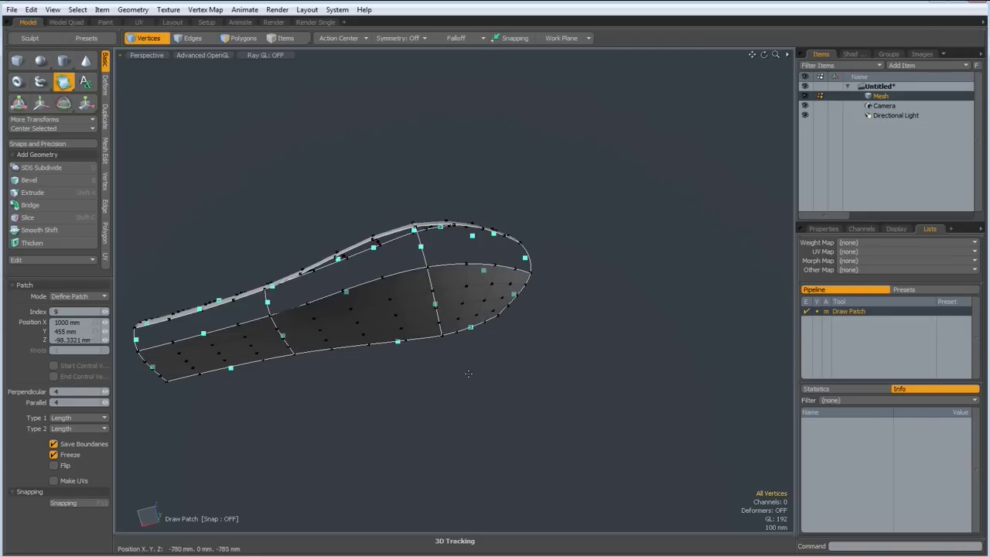
left_click_drag(469, 431, 559, 331, "alt")
Step: Finish patching, then select and remove the patch polygons from the curve layer
key("space")
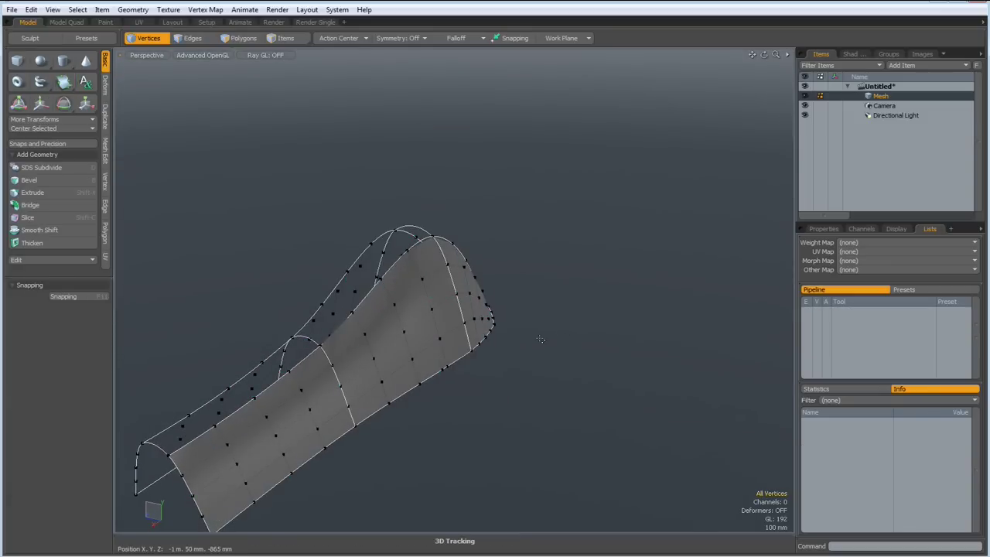
key("3")
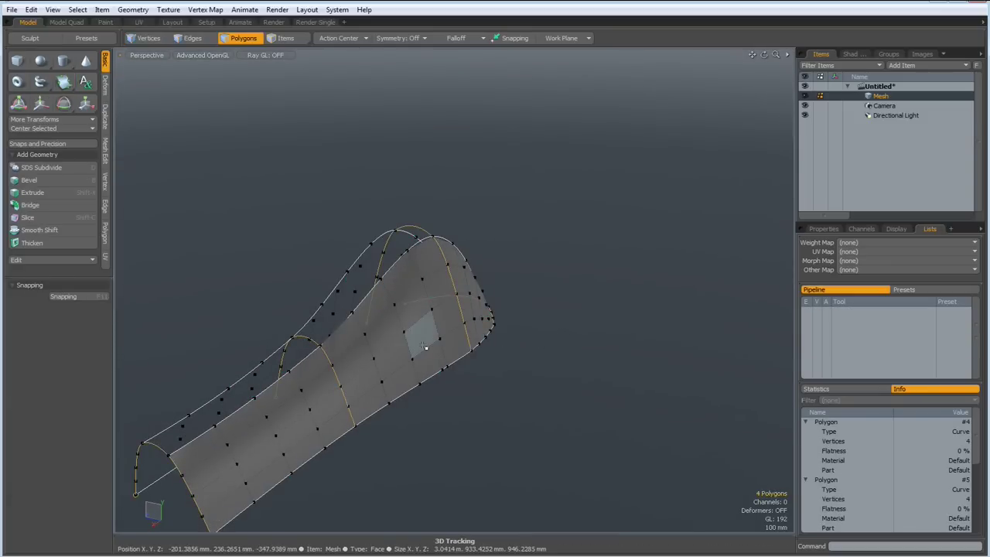
double_click(424, 347)
left_click_drag(424, 347, 500, 326, "alt")
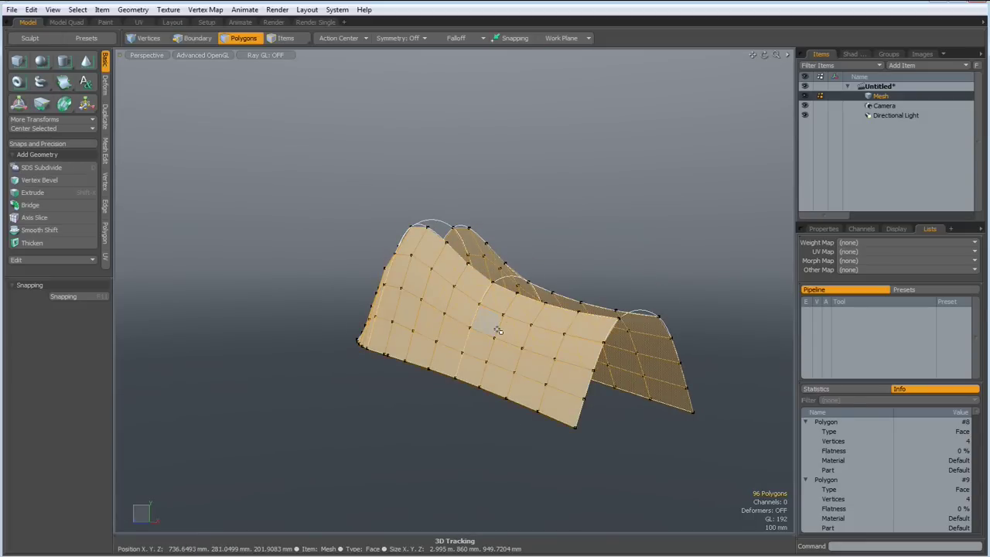
key("Delete")
Step: Paste the patch into a new mesh item and make the first mesh layer active
key("n")
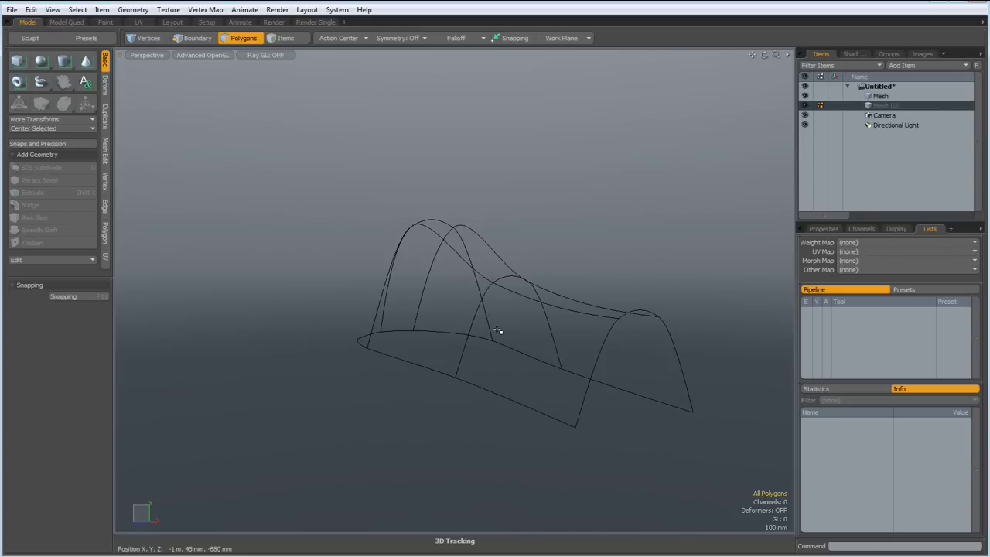
key("ctrl+v")
left_click_drag(498, 331, 523, 265, "alt")
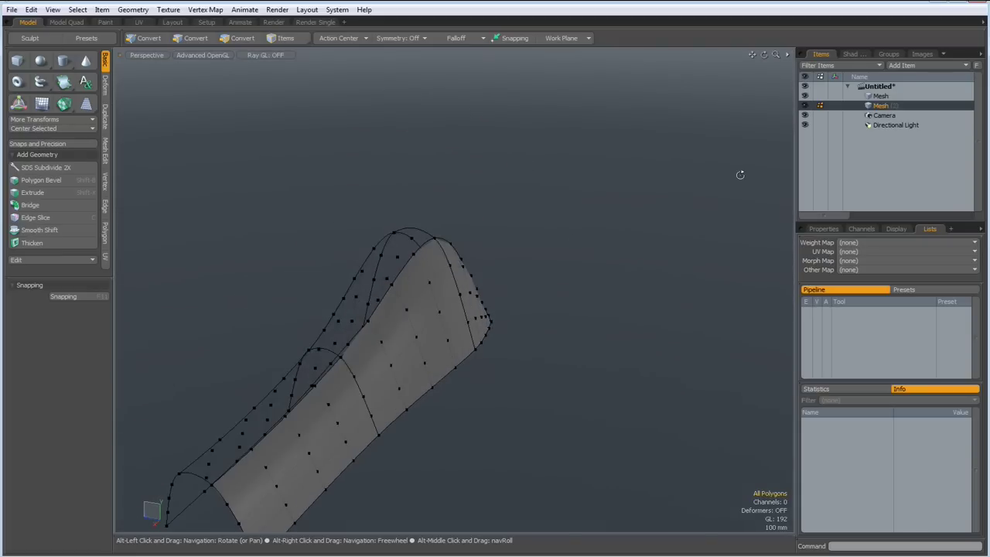
left_click(880, 96)
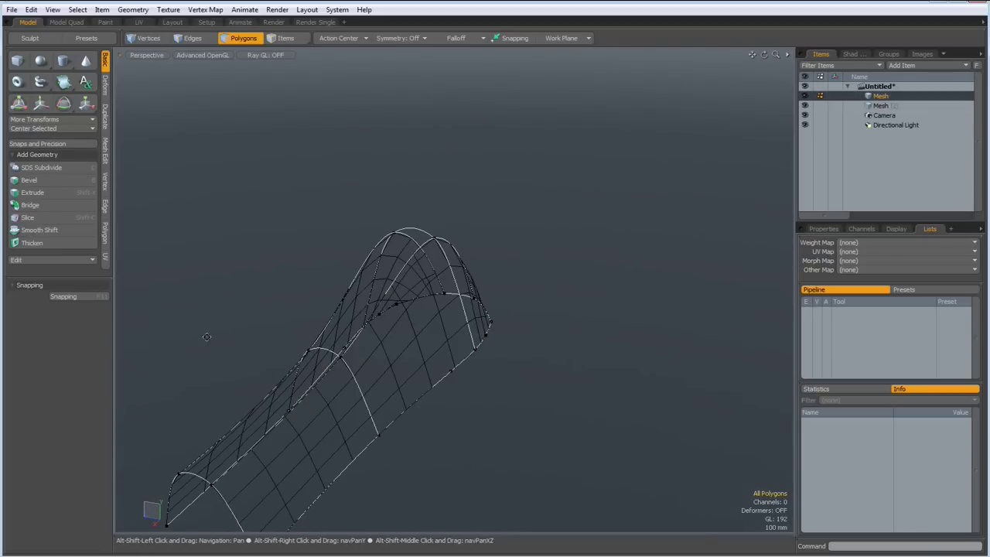
mouse_move(207, 337)
left_mouse_down("alt")
mouse_move(349, 271)
mouse_move(287, 328)
mouse_move(310, 332)
mouse_move(303, 352)
mouse_move(428, 316)
mouse_move(457, 325)
mouse_move(504, 289)
mouse_move(473, 262)
mouse_move(490, 274)
mouse_move(434, 292)
mouse_move(379, 284)
mouse_move(359, 300)
mouse_move(303, 294)
left_mouse_up("alt")
Step: Start a Draw Patch surface on the first profile curve and stretch it down across the curves
key("3")
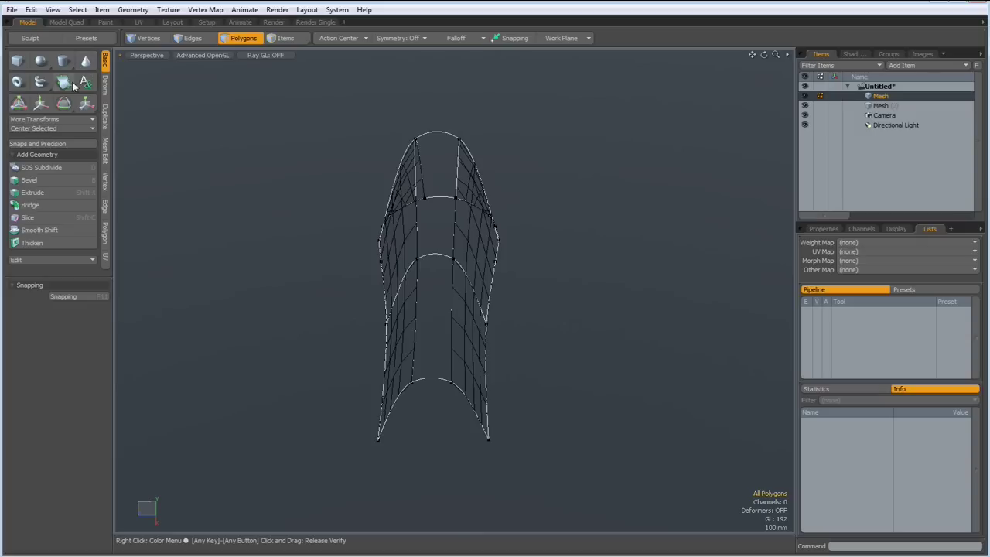
left_click(65, 83)
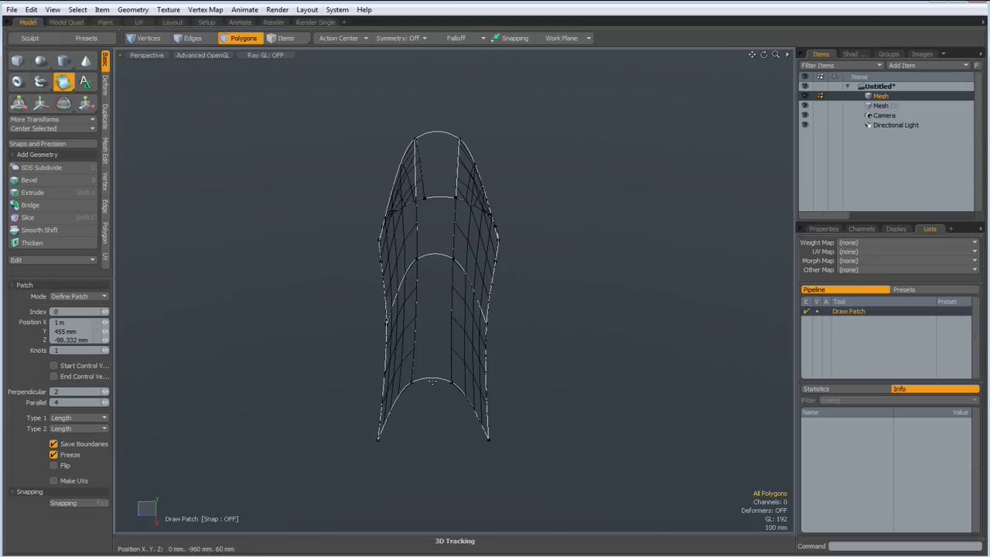
left_click(434, 380)
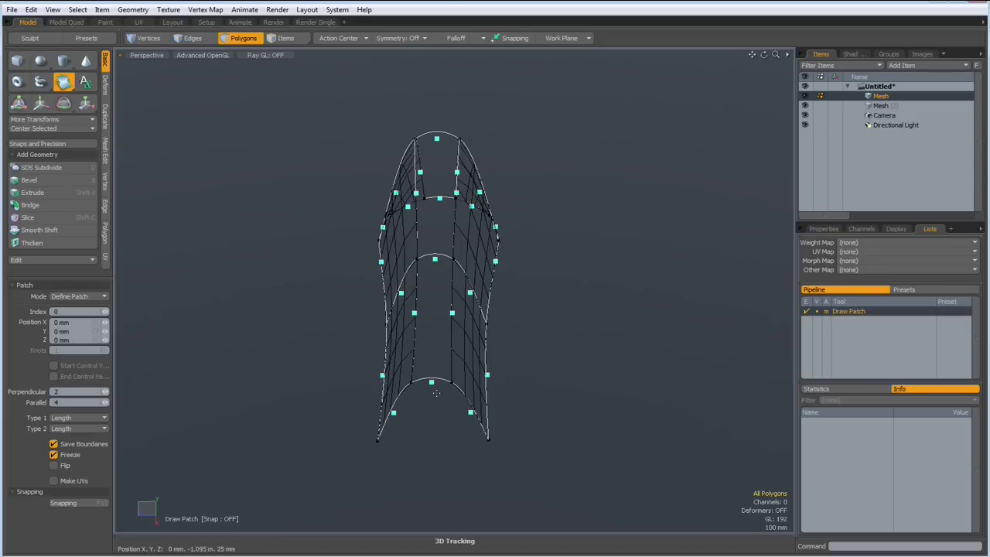
left_click_drag(437, 397, 447, 444)
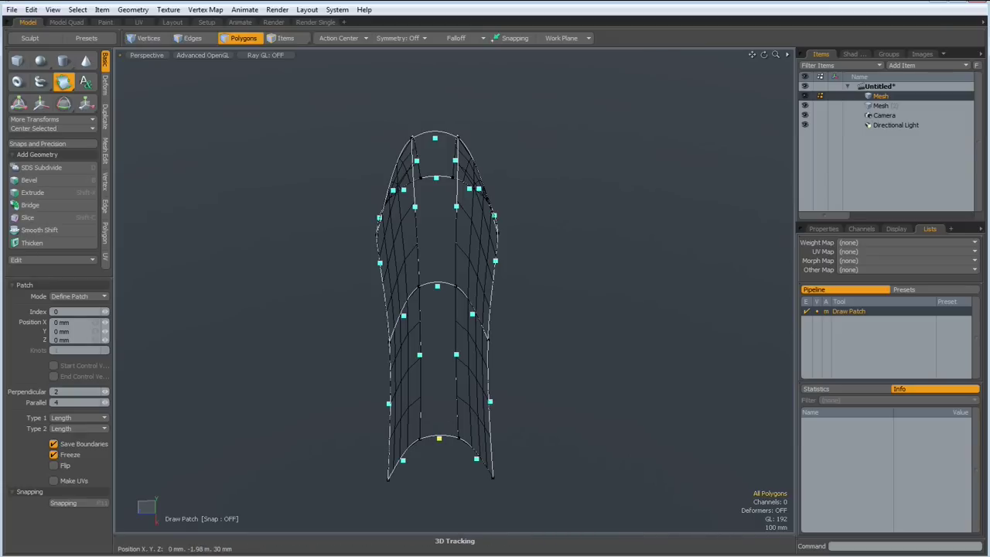
left_click(440, 439)
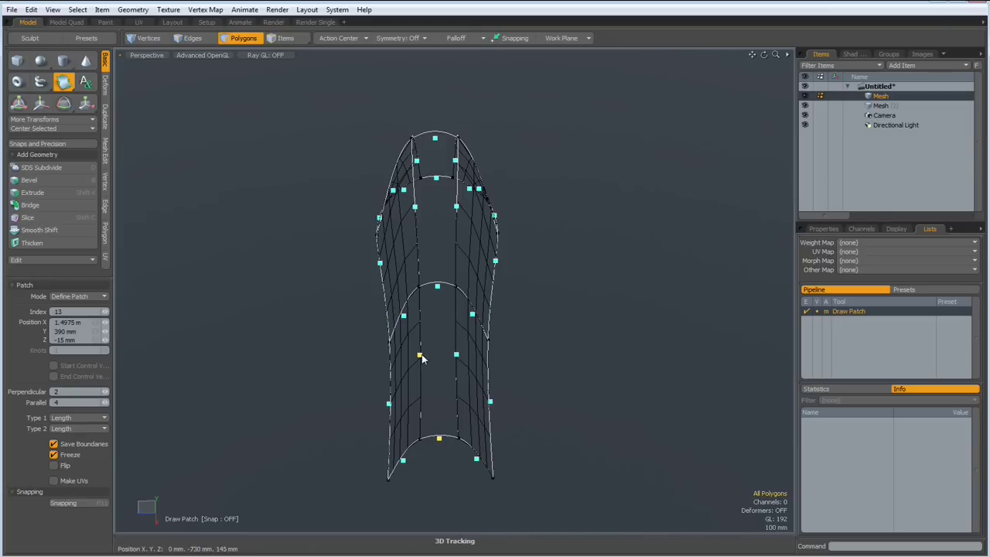
left_click(438, 288)
Step: Extend the patch along the curve toward the nose tip to fill the top strip
mouse_move(457, 358)
left_mouse_down("alt")
mouse_move(442, 293)
mouse_move(434, 363)
left_mouse_up("alt")
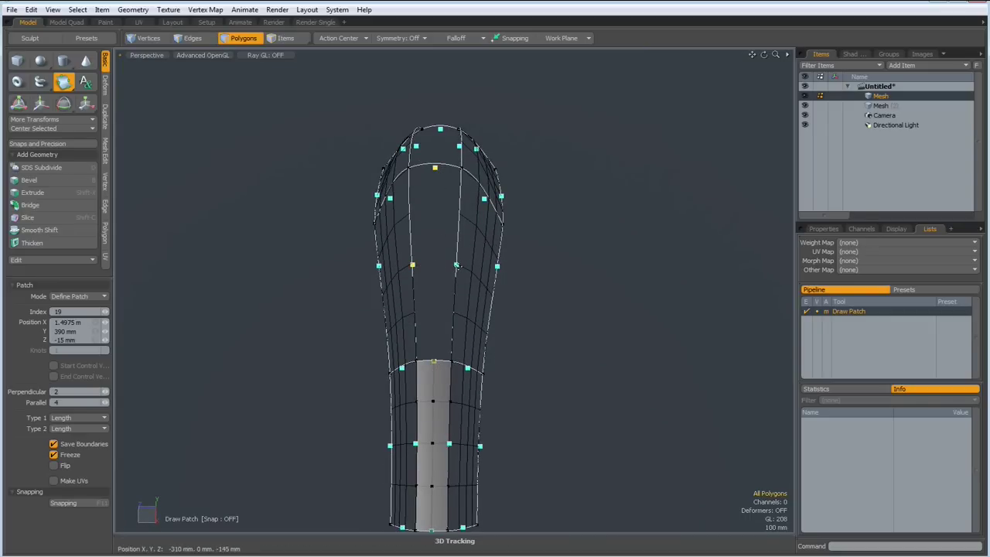
left_click(456, 265)
mouse_move(456, 266)
left_mouse_down("alt")
mouse_move(509, 162)
mouse_move(690, 144)
mouse_move(694, 152)
left_mouse_up("alt")
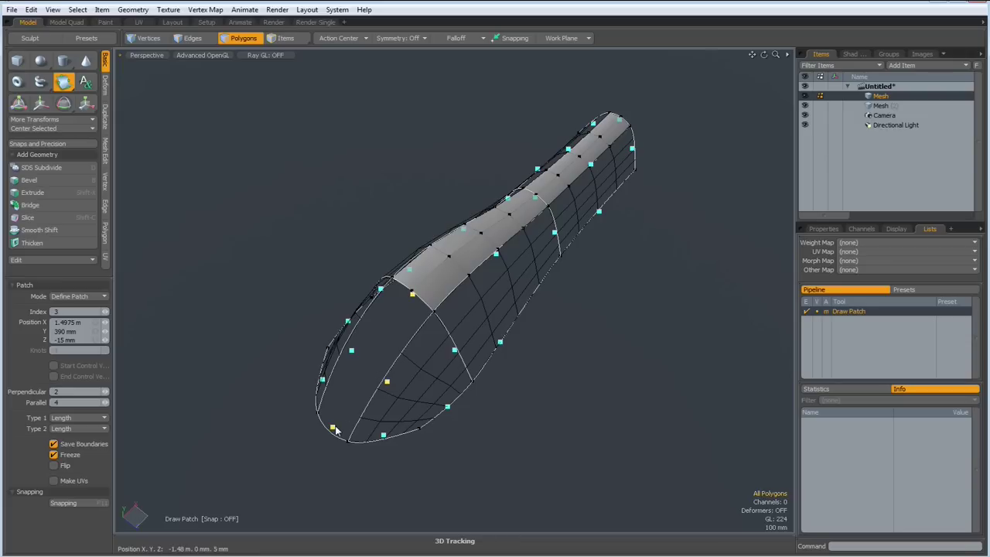
left_click(332, 427)
left_click(351, 354)
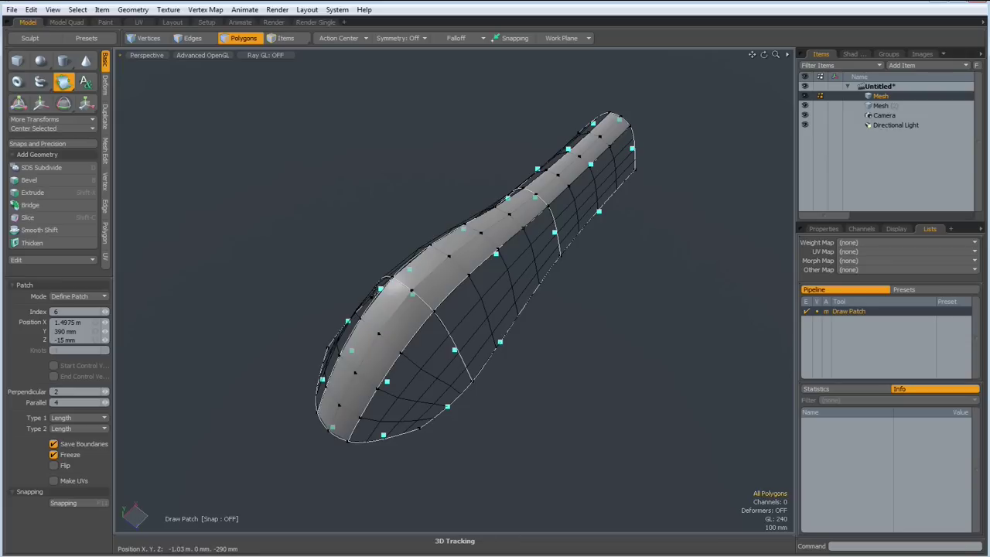
mouse_move(577, 400)
left_mouse_down("alt")
mouse_move(314, 293)
mouse_move(329, 304)
left_mouse_up("alt")
Step: Move the top patch strip from the curves mesh into the second mesh layer and hide the curves layer
key("space")
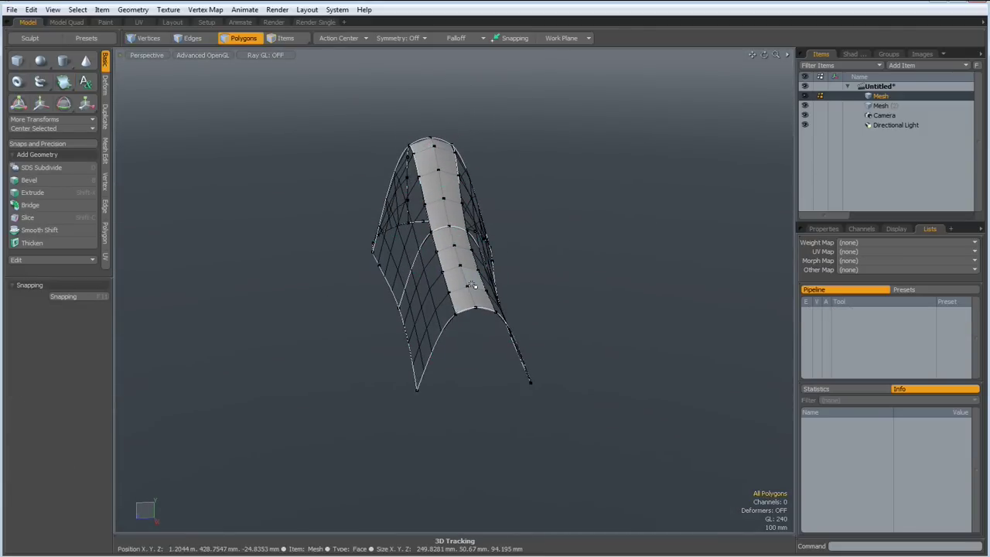
left_click(456, 263)
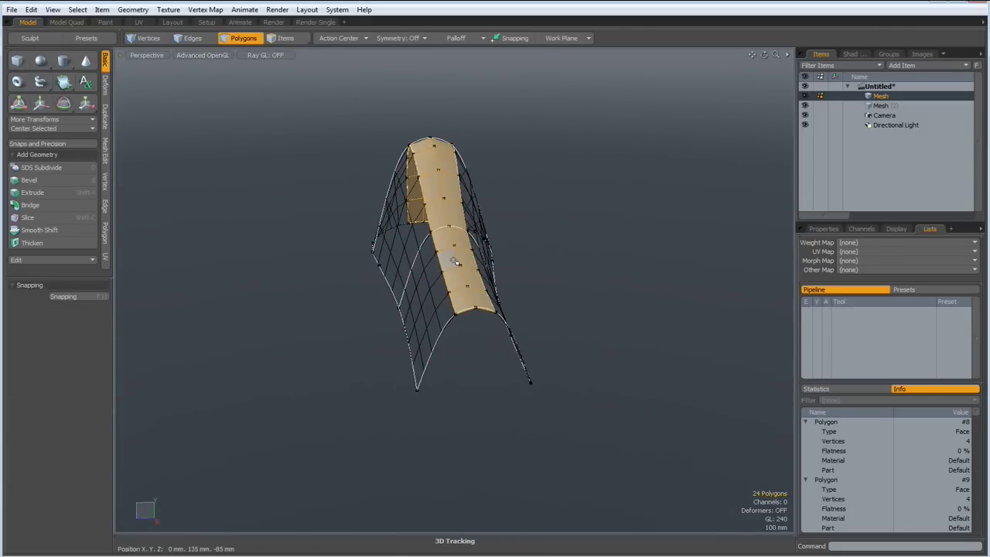
key("Delete")
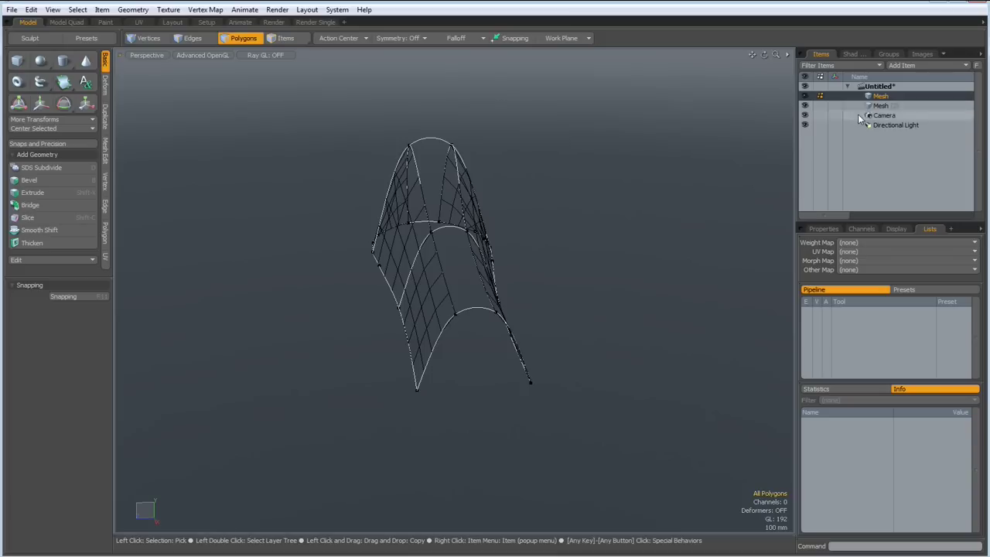
left_click(874, 106)
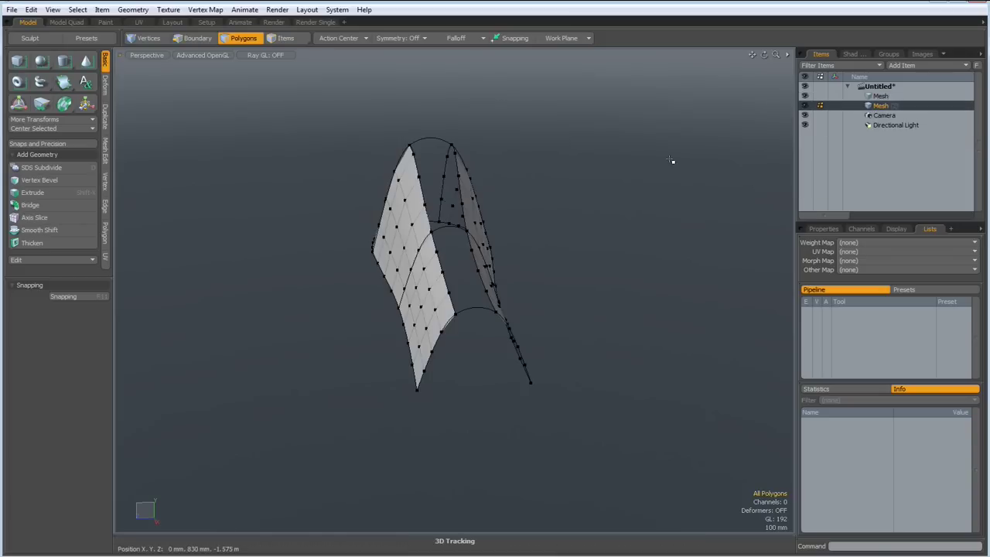
key("ctrl+v")
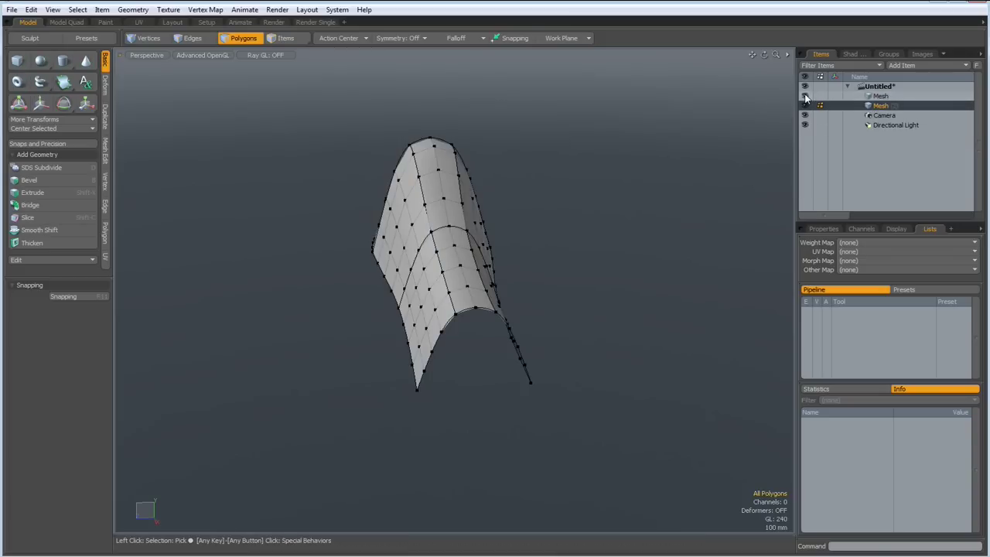
left_click(804, 96)
mouse_move(287, 236)
left_mouse_down("alt")
mouse_move(505, 229)
mouse_move(555, 243)
left_mouse_up("alt")
Step: Merge the surface's 26 overlapping vertices with the Vertex Merge command
key("3")
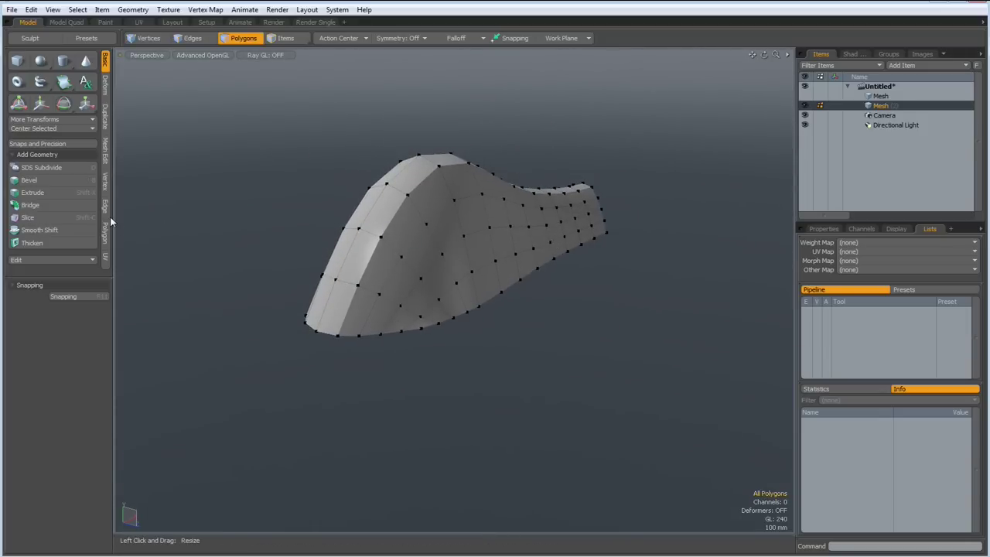
left_click(105, 186)
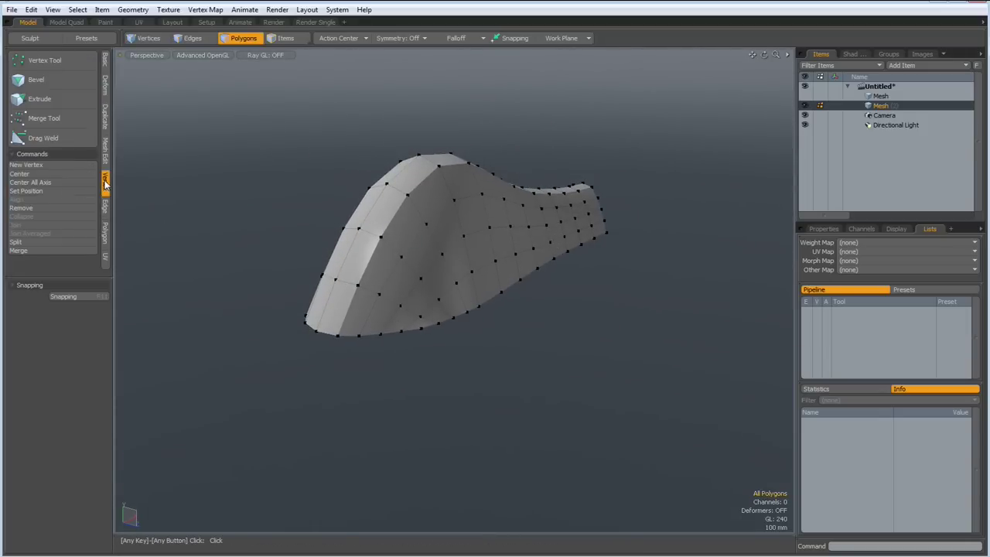
left_click(23, 251)
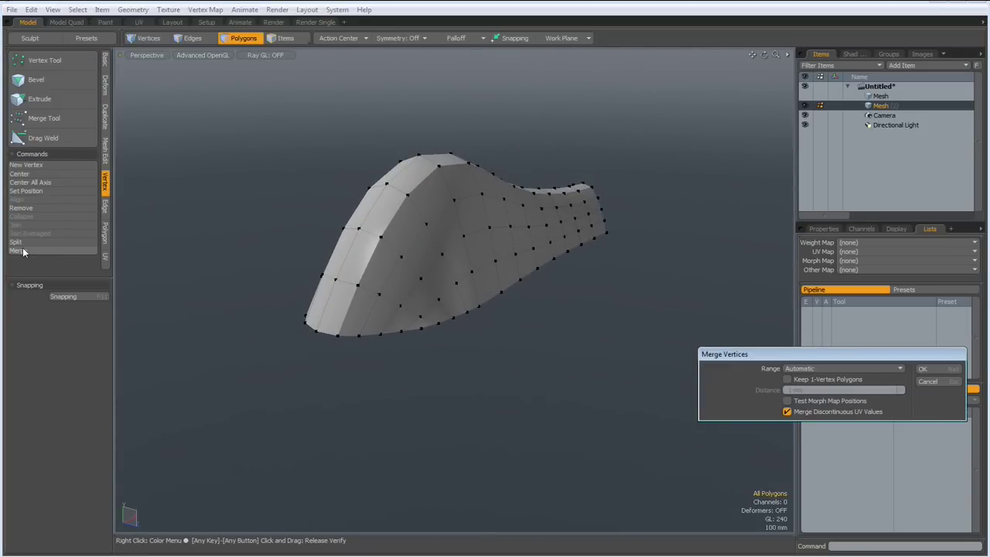
key("Return")
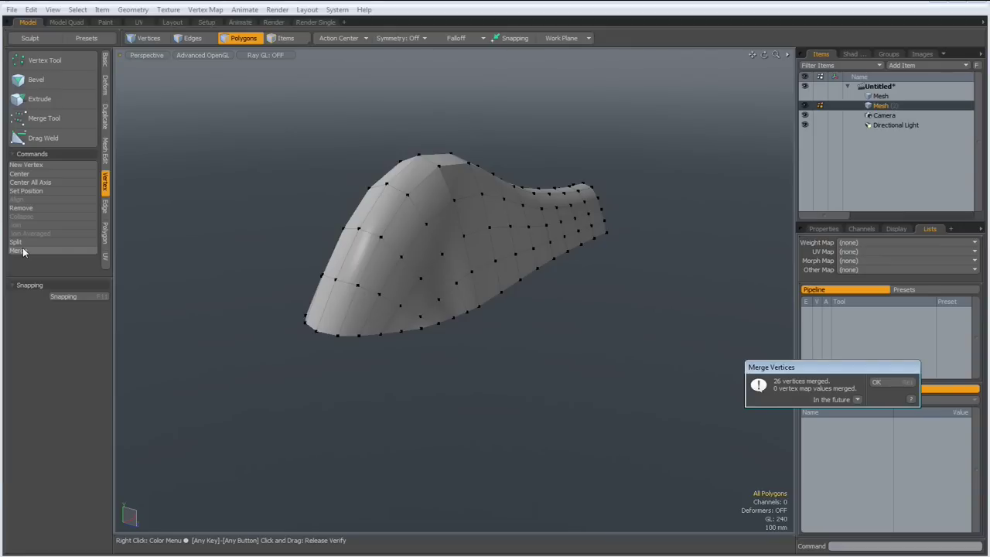
key("Return")
mouse_move(560, 341)
left_mouse_down("alt")
mouse_move(333, 338)
mouse_move(369, 305)
mouse_move(550, 309)
mouse_move(642, 347)
mouse_move(646, 380)
mouse_move(552, 332)
mouse_move(468, 309)
mouse_move(486, 322)
left_mouse_up("alt")
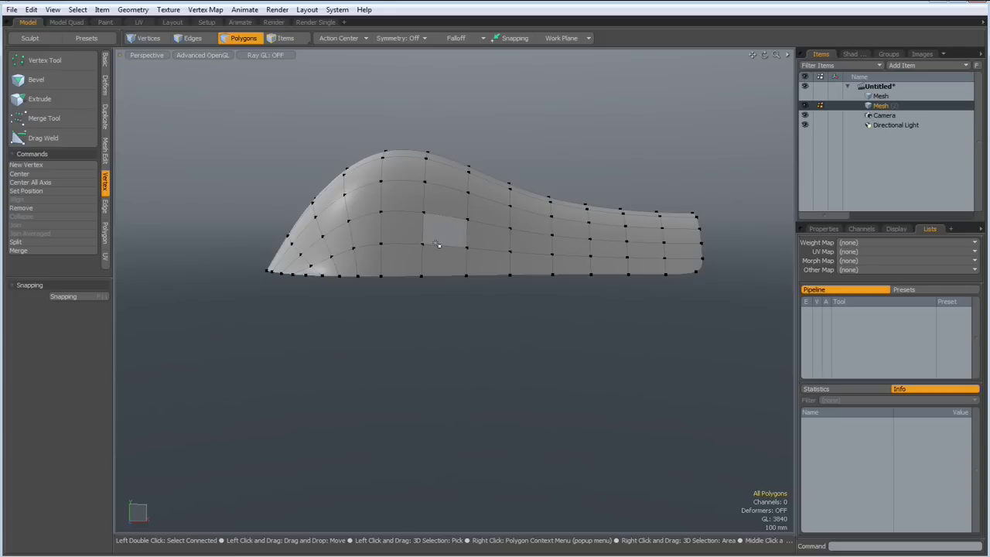
Step: In front view, select the mesh's bottom edges and flatten them to Y 0 mm
key("KP_1")
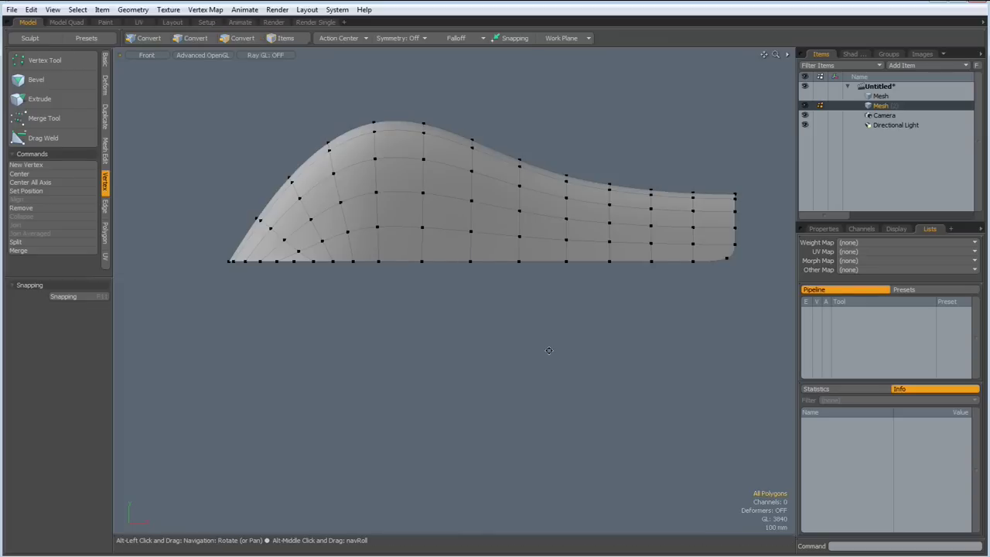
left_click_drag(544, 347, 512, 306, "alt")
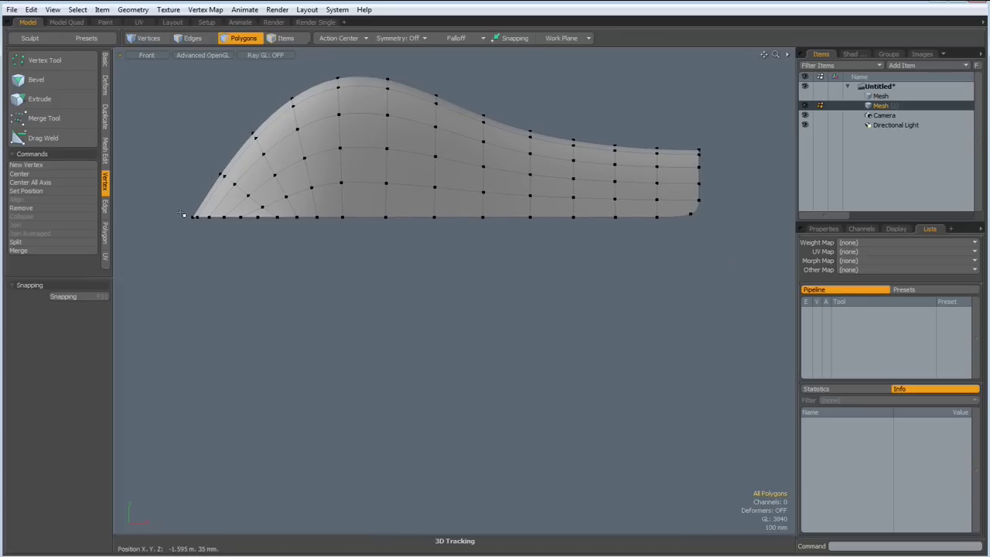
mouse_move(181, 214)
left_mouse_down()
mouse_move(295, 249)
mouse_move(183, 241)
left_mouse_up()
key("Tab")
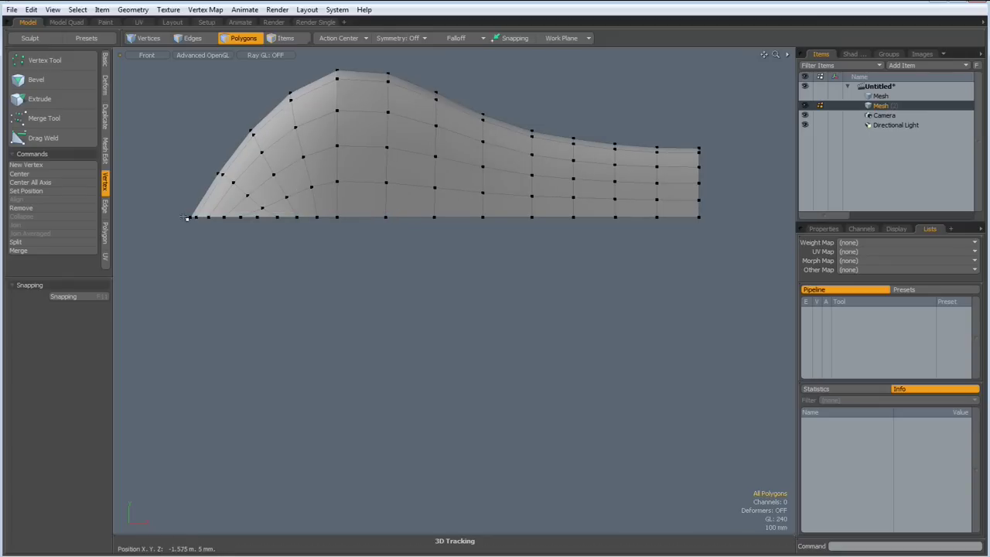
key("2")
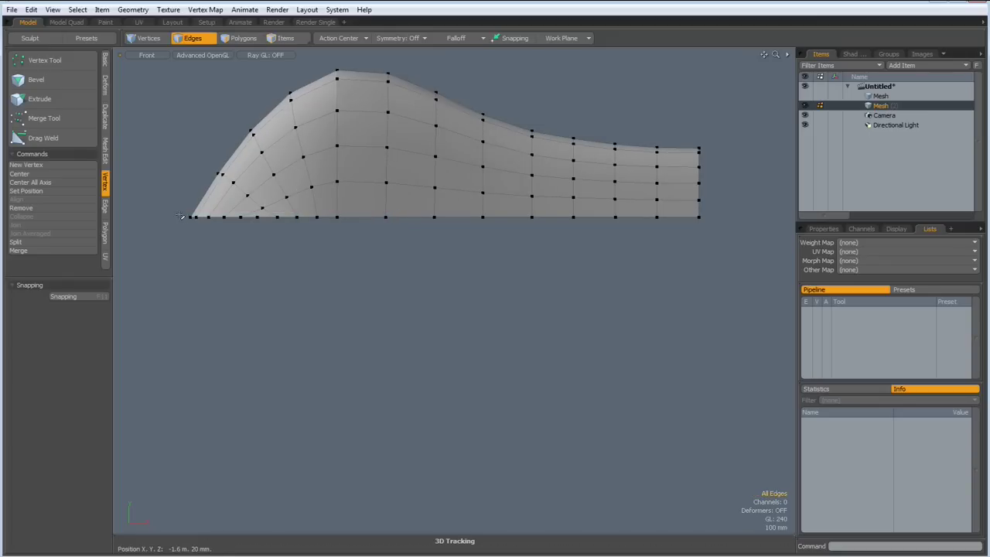
left_click_drag(179, 215, 785, 242)
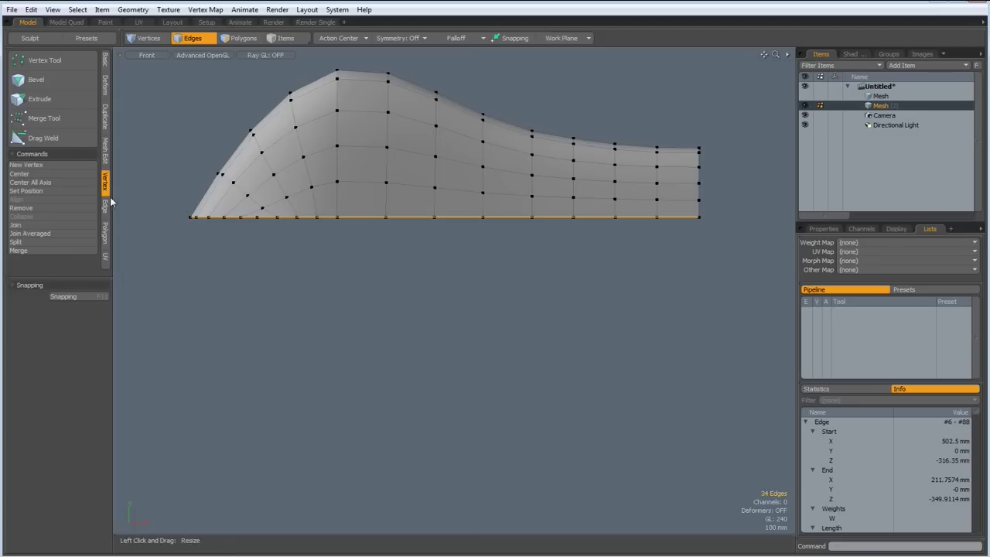
left_click(51, 190)
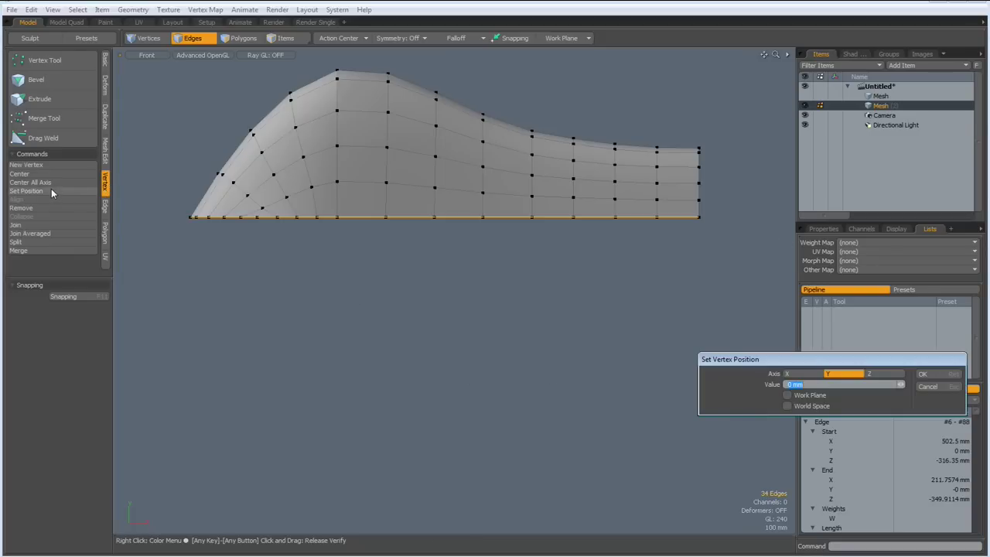
left_click(923, 373)
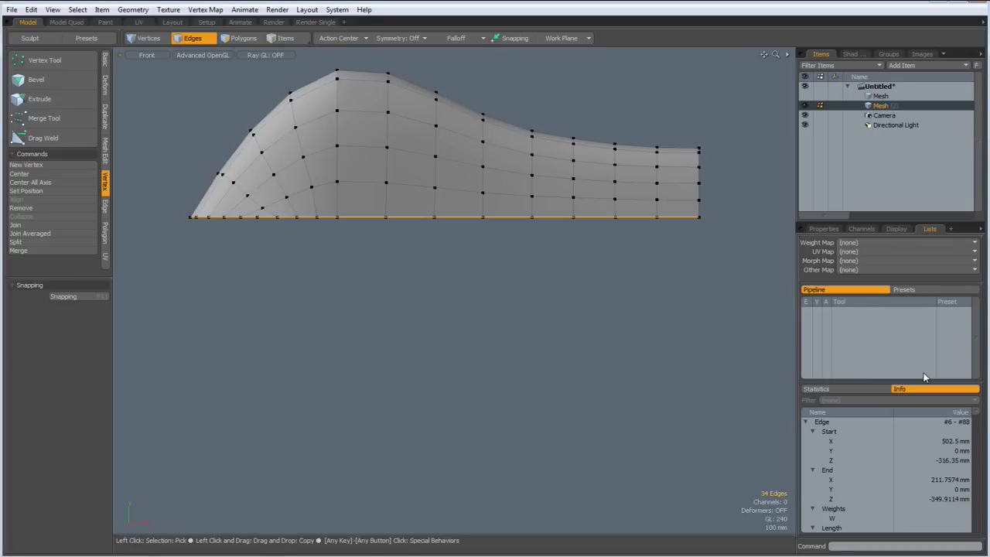
left_click(297, 324)
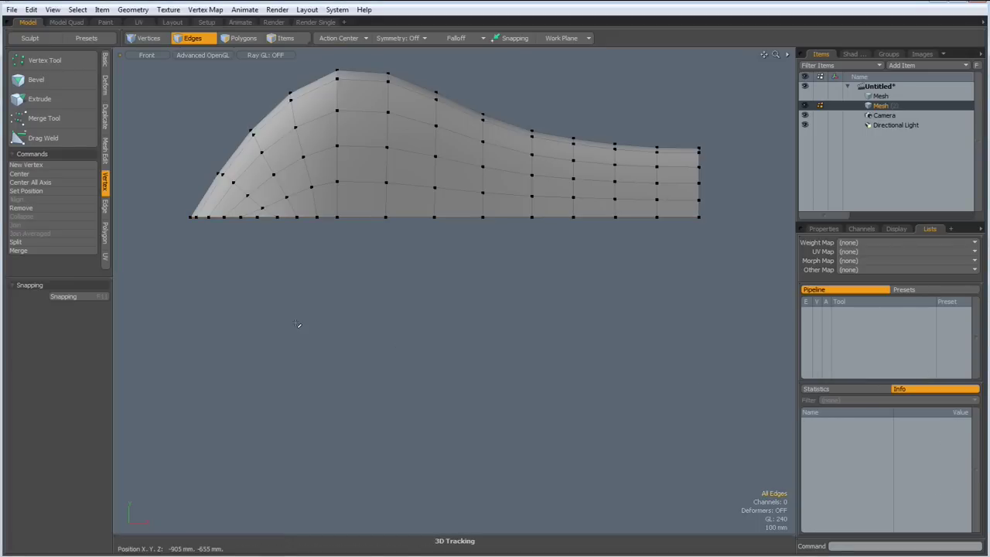
Step: Mirror the top half downward across the Y axis into a full shape
left_click(105, 115)
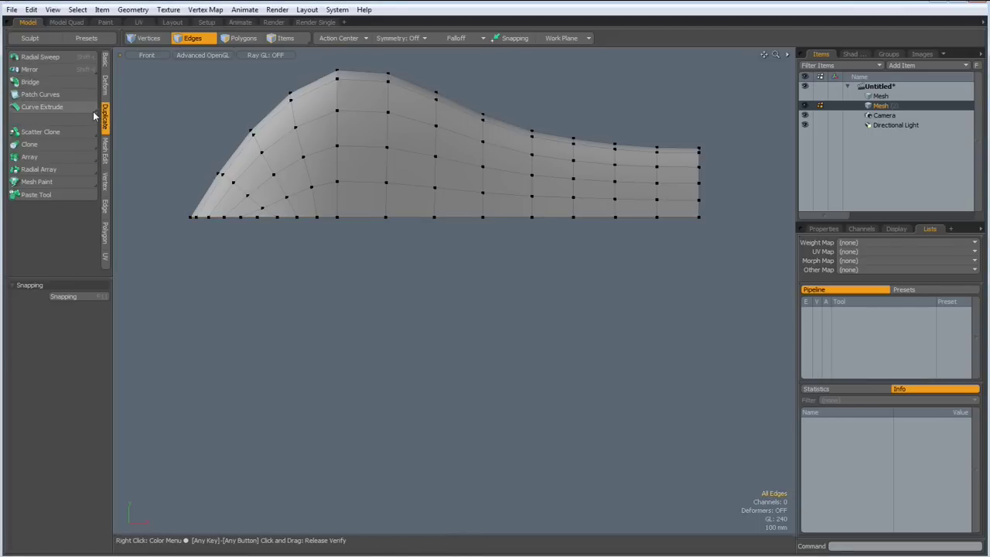
left_click(31, 69)
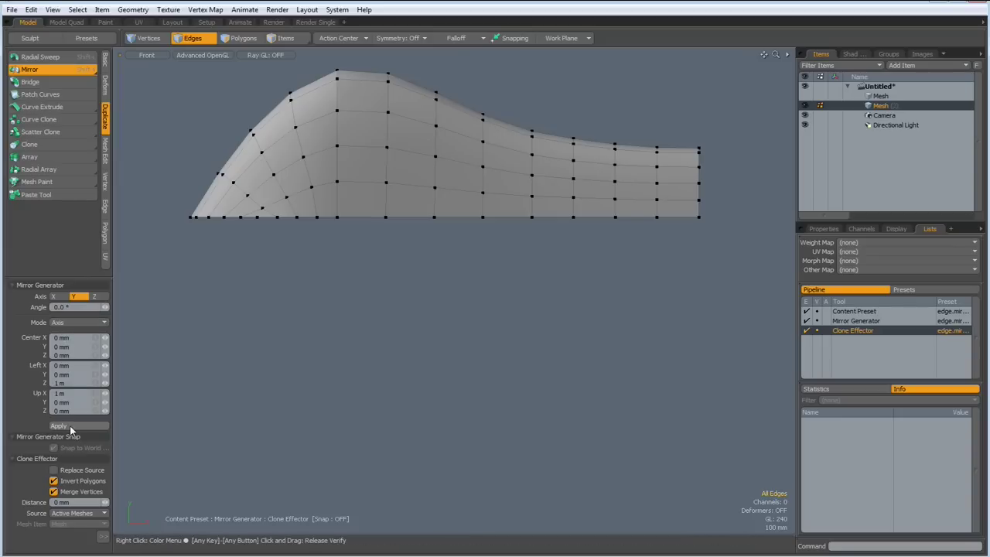
left_click(70, 426)
key("space")
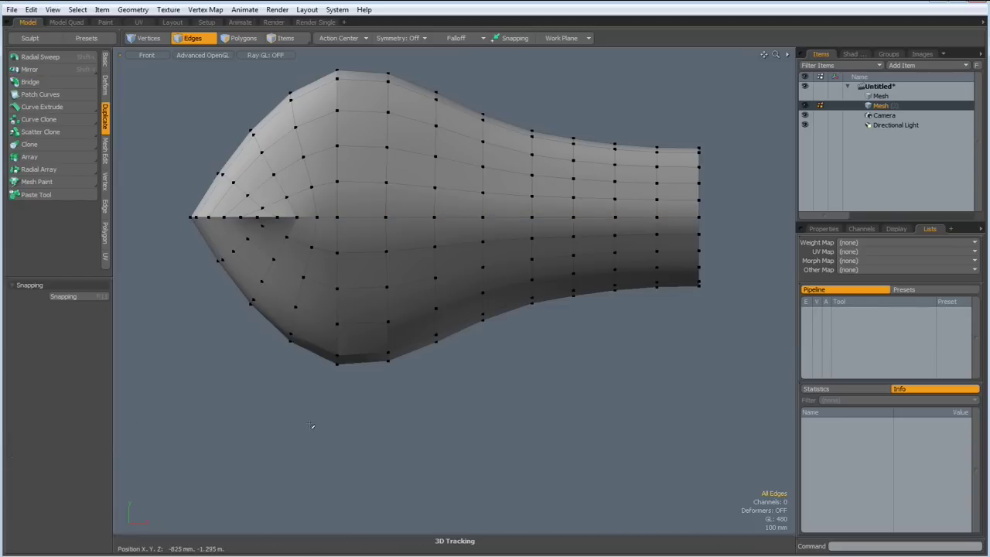
Step: Select the lower-half polygons and add a linear falloff running from the seam down to the belly
key("Tab")
key("Tab")
key("3")
left_click_drag(177, 214, 782, 410)
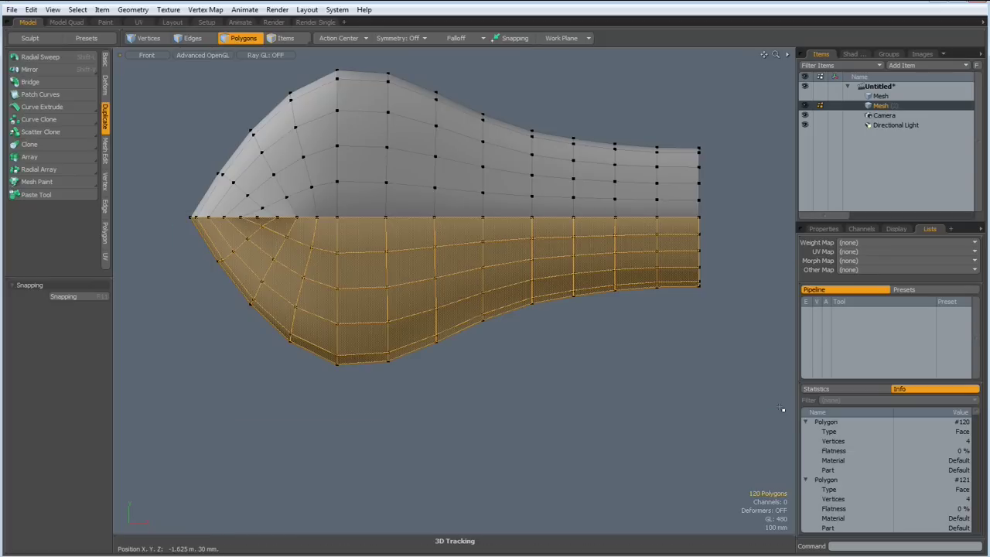
left_click(448, 37)
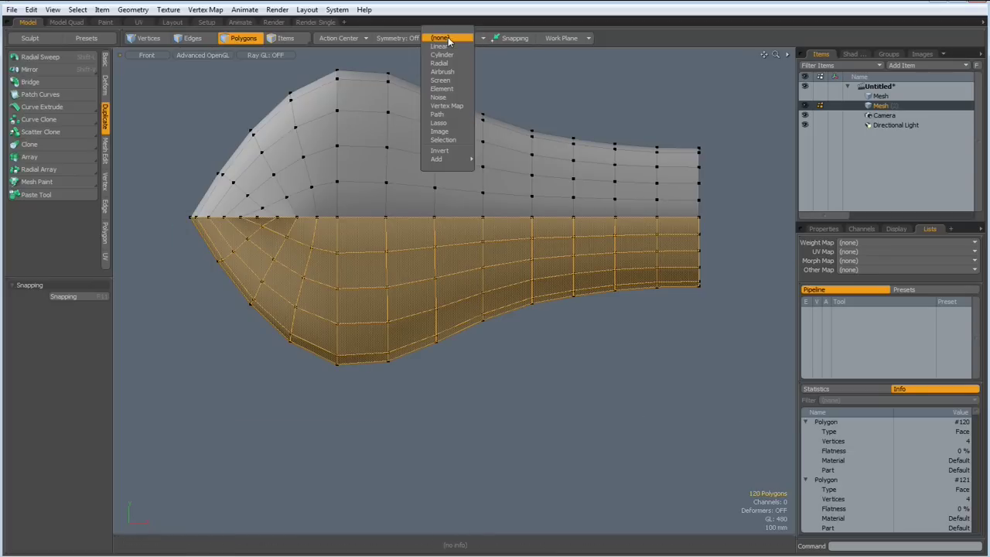
left_click(442, 47)
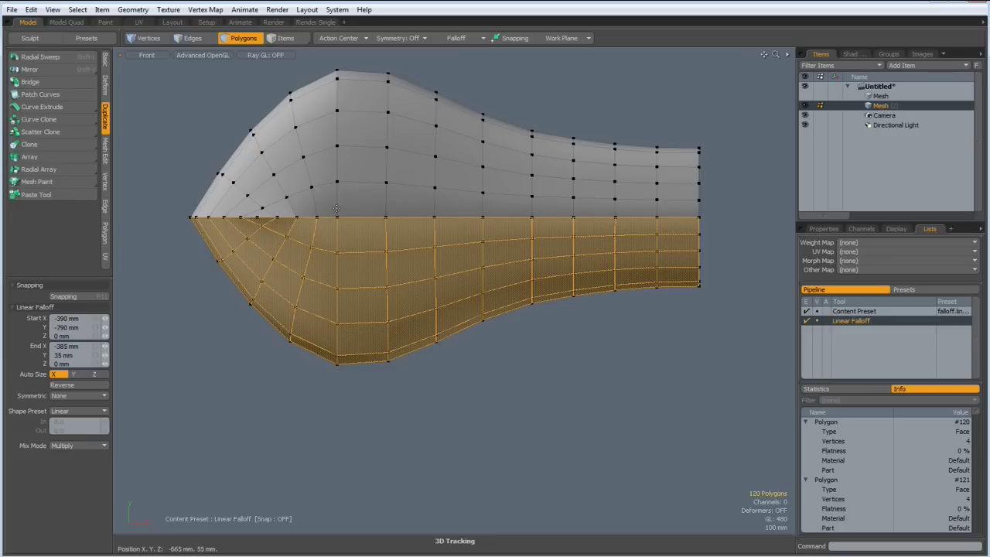
mouse_move(337, 207)
left_mouse_down()
mouse_move(326, 362)
mouse_move(336, 370)
left_mouse_up()
Step: Push the lower half upward with the Transform tool to flatten the belly
key("w")
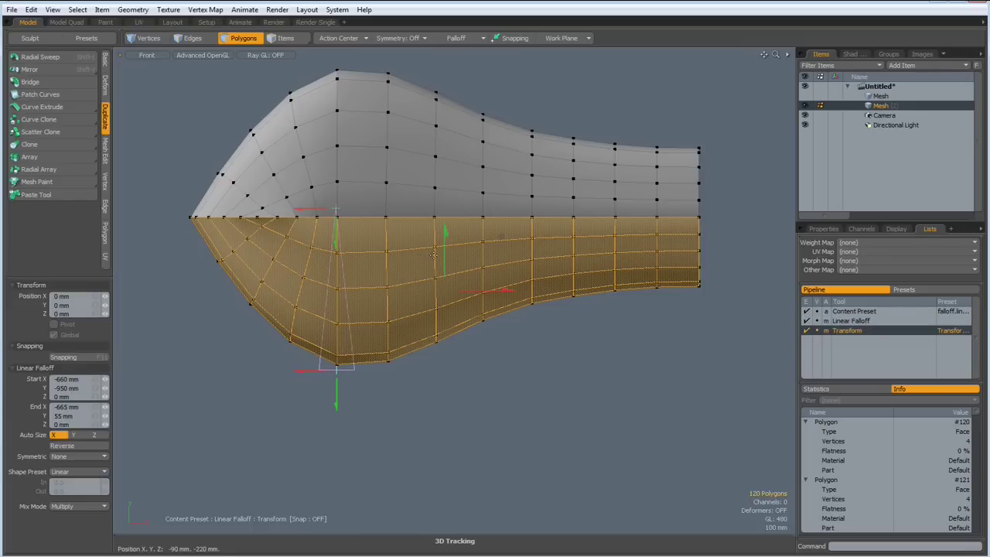
left_click_drag(445, 289, 444, 200)
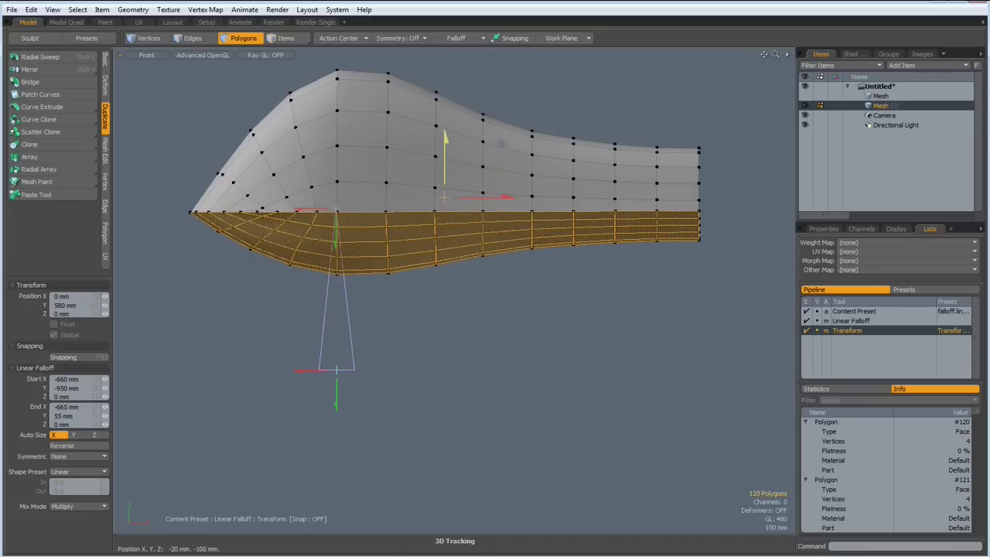
key("space")
left_click(547, 321)
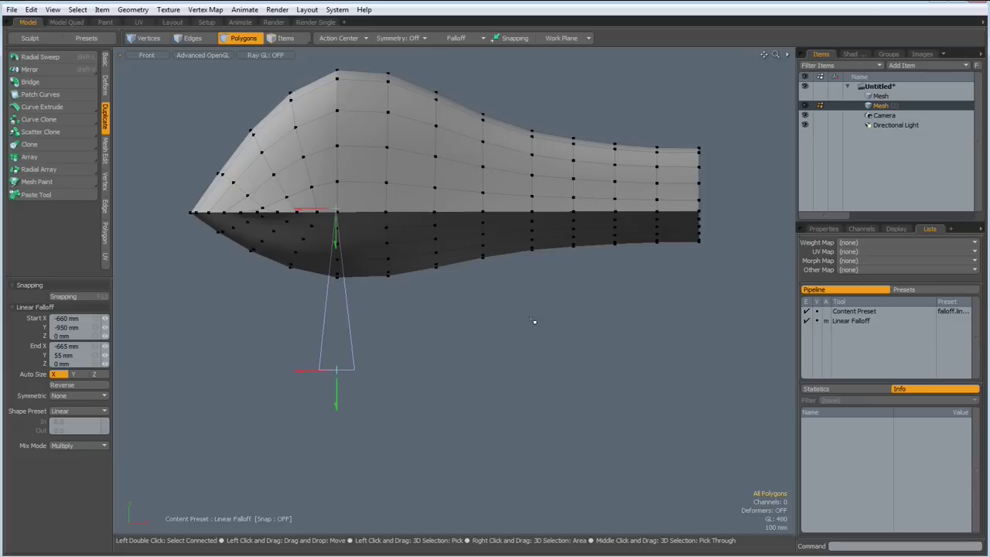
Step: Set the falloff to none and hide the mesh's vertex dots
key("1")
left_click(459, 38)
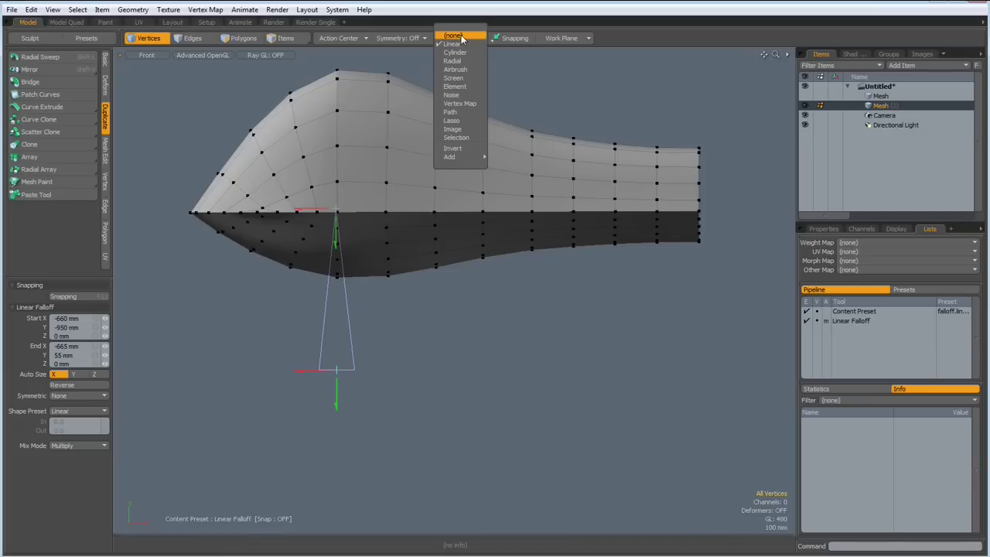
left_click(457, 36)
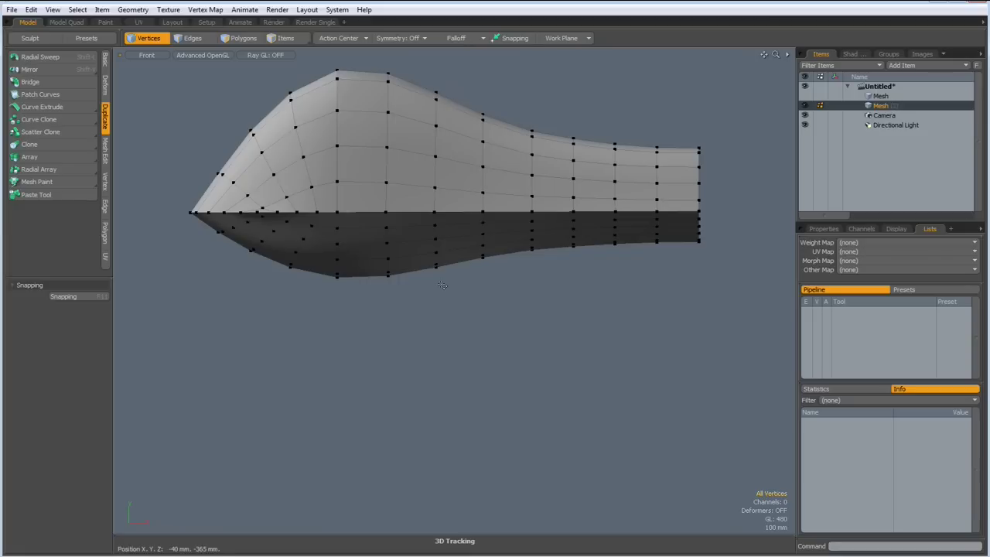
key("ctrl")
key("ctrl+grave")
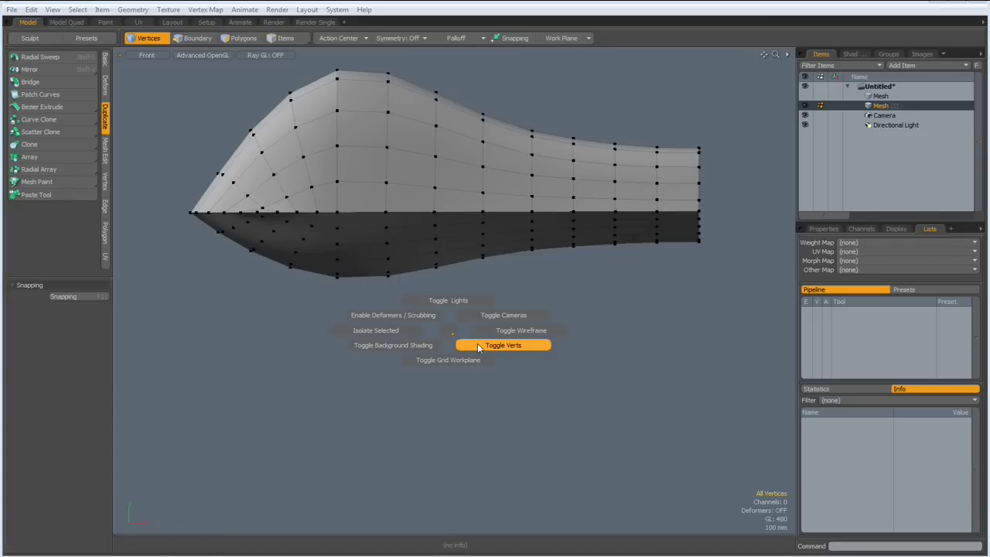
left_click(481, 345)
left_click_drag(437, 325, 408, 349, "alt")
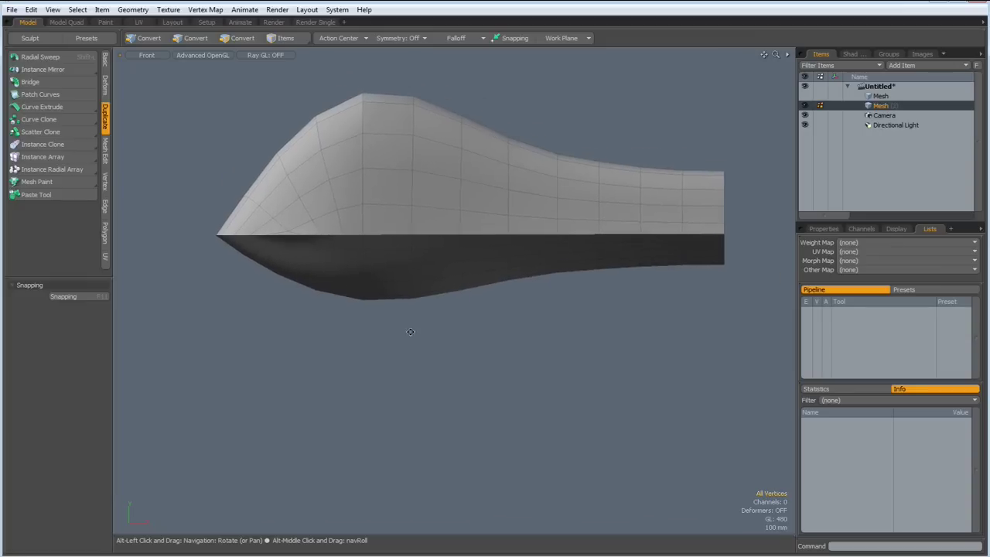
Step: Turn on subdivision smoothing and switch to a perspective three-quarter view of the nose
key("Tab")
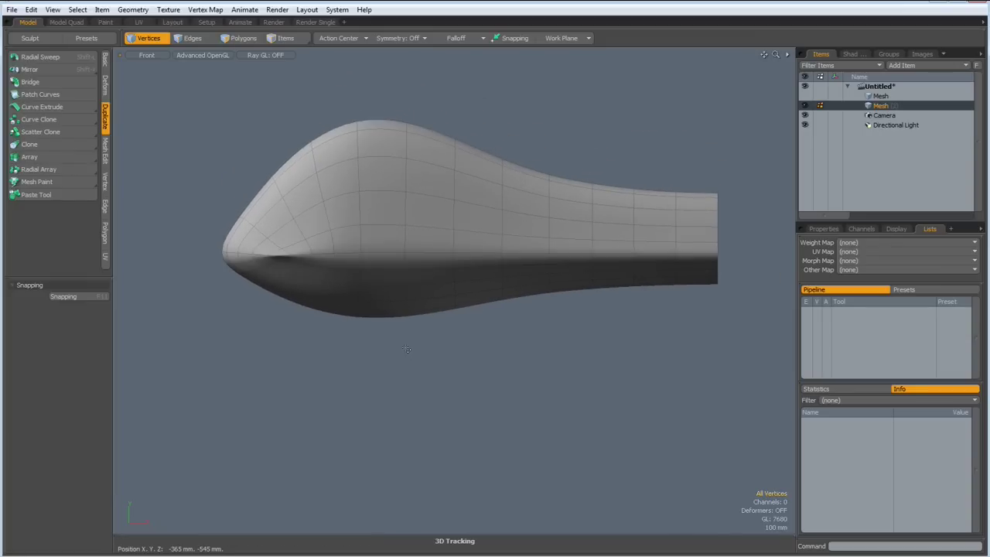
key("ctrl+grave")
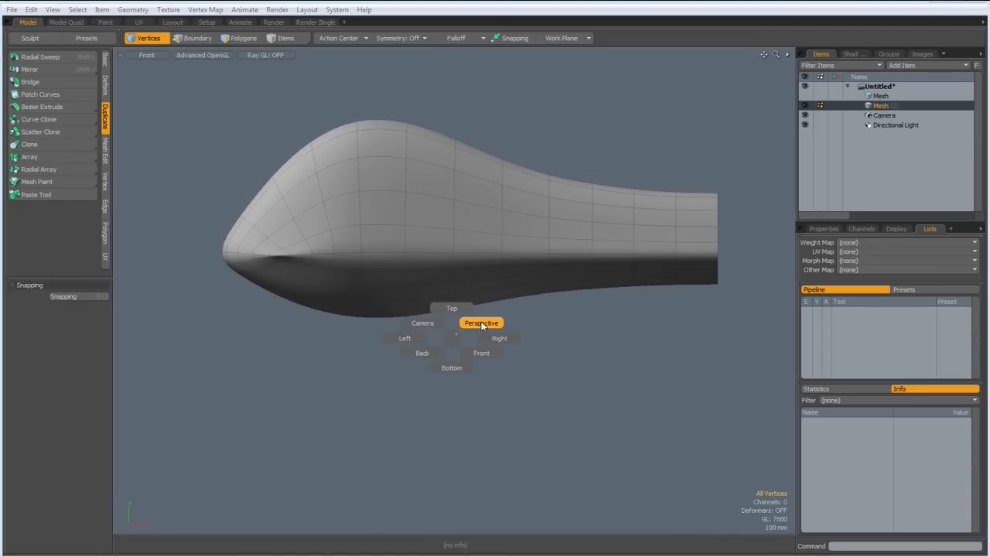
left_click(481, 323)
mouse_move(464, 329)
left_mouse_down("alt")
mouse_move(405, 336)
mouse_move(444, 389)
mouse_move(434, 324)
mouse_move(407, 323)
left_mouse_up("alt")
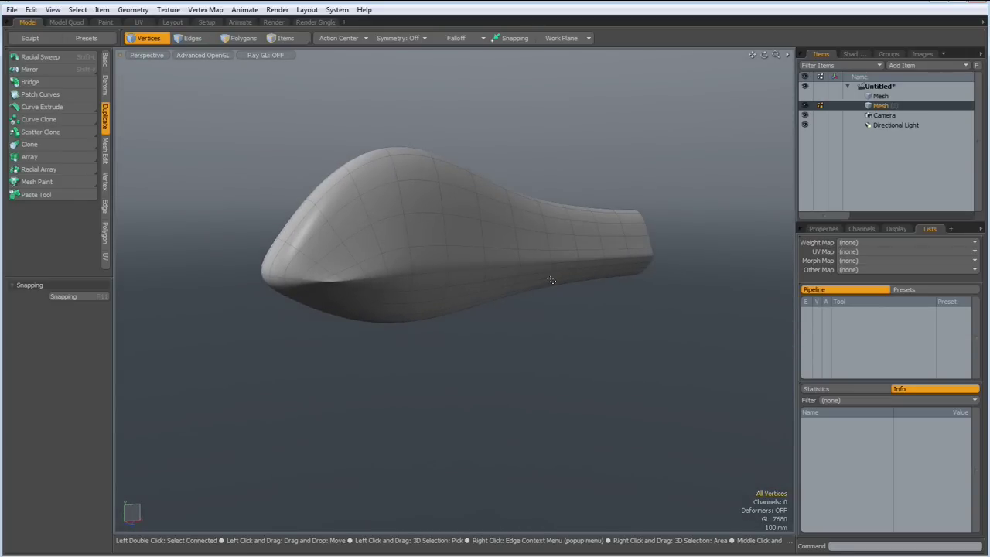
Step: Select the side seam edge loop and edge-bevel it to a 15 mm width
key("2")
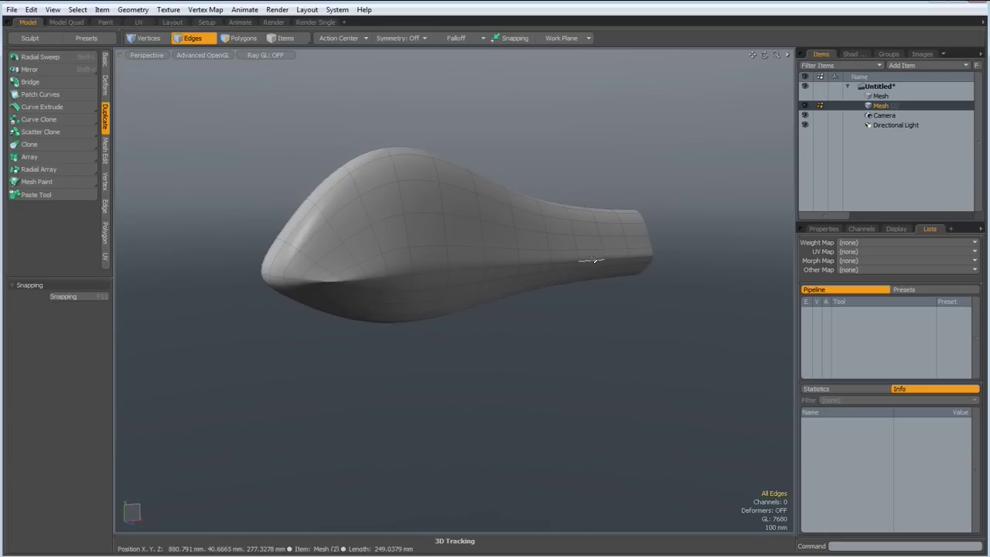
double_click(595, 259)
left_click_drag(488, 394, 457, 409, "alt")
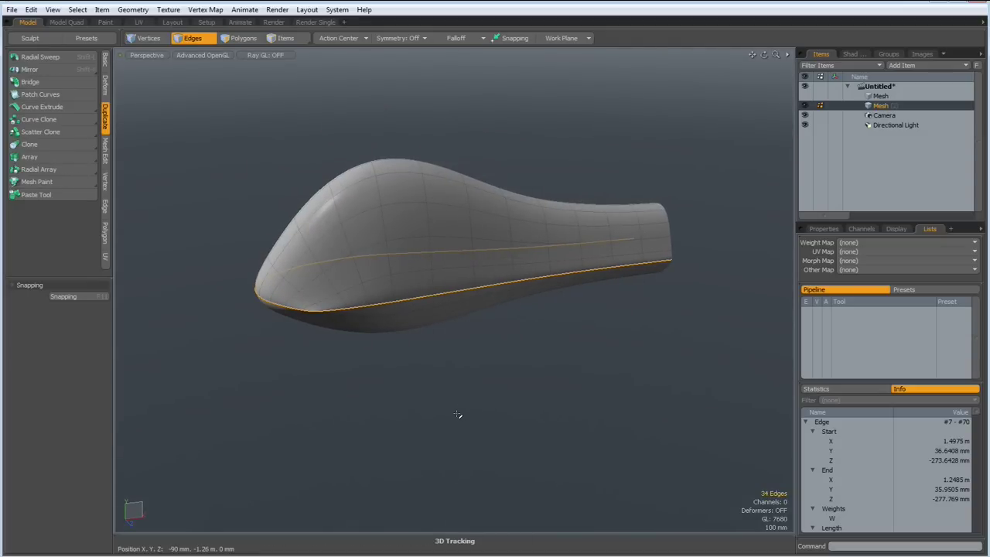
key("b")
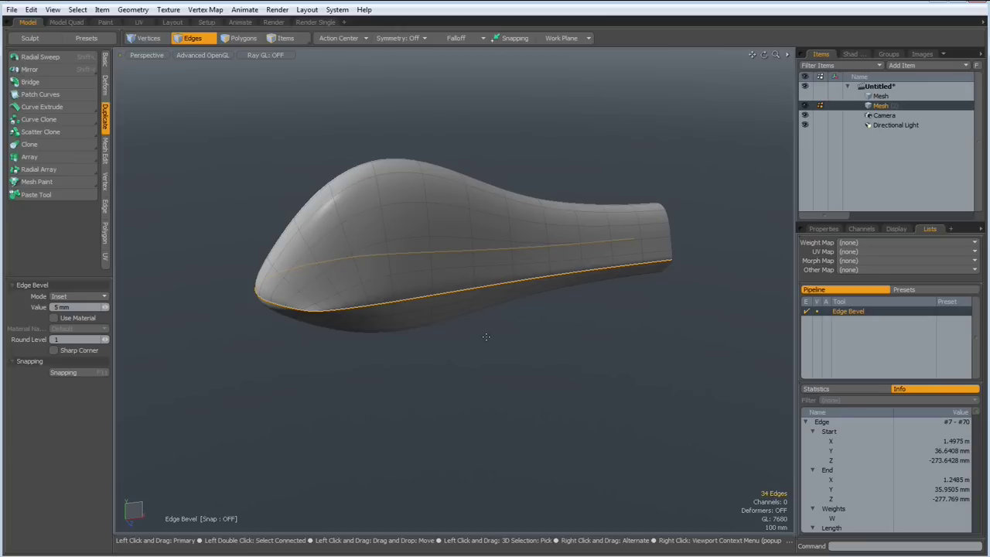
left_click(486, 340)
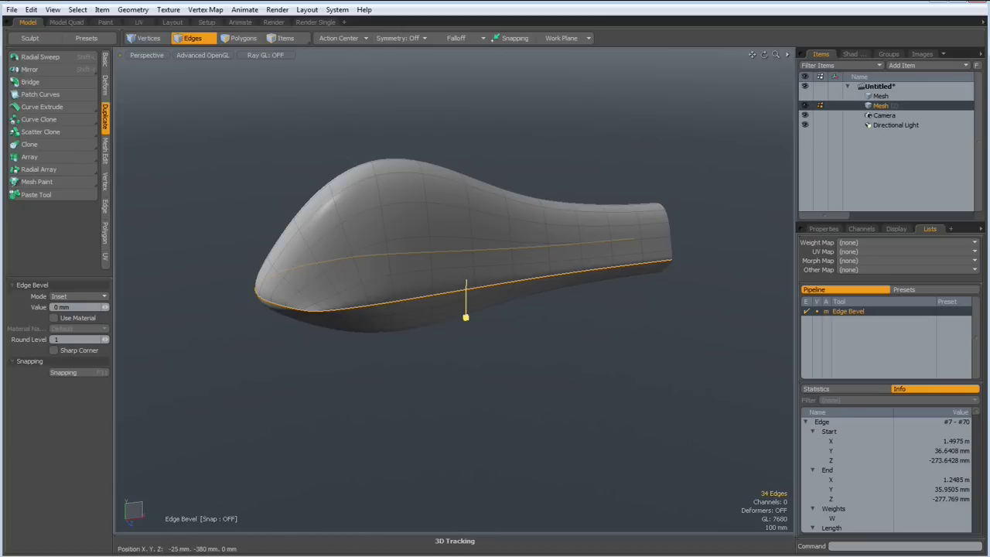
left_click_drag(465, 317, 495, 317)
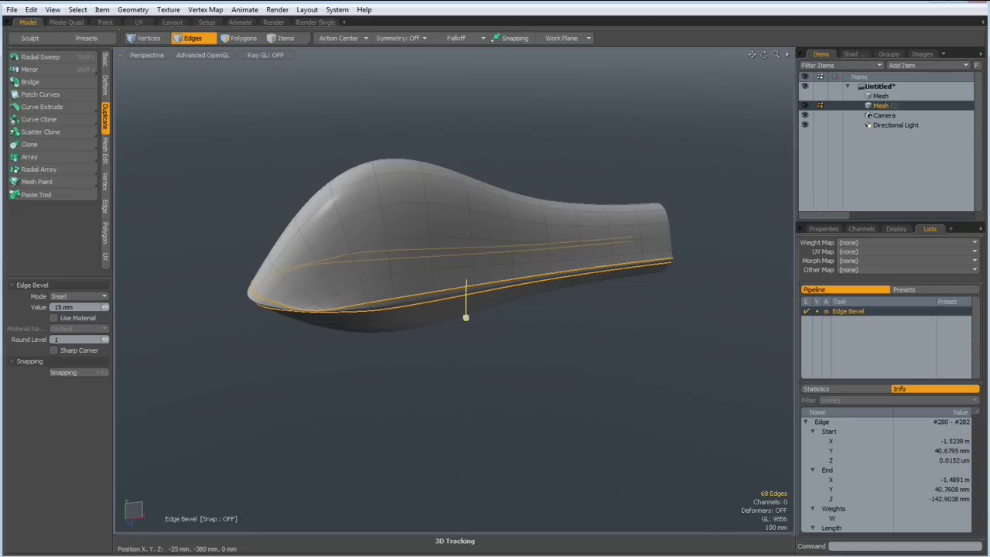
key("space")
left_click(497, 358)
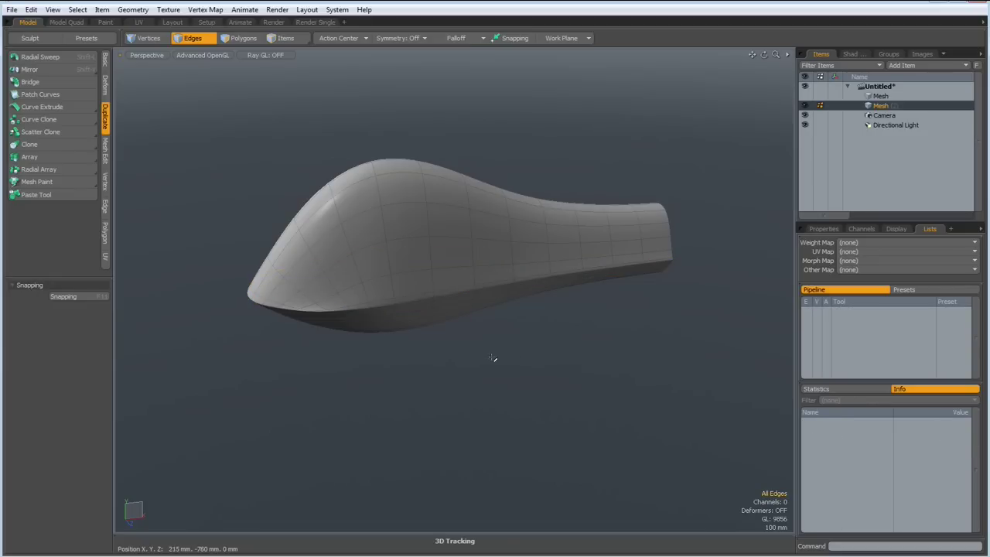
mouse_move(498, 358)
left_mouse_down("alt")
mouse_move(469, 345)
mouse_move(522, 311)
mouse_move(535, 316)
mouse_move(497, 360)
mouse_move(530, 405)
left_mouse_up("alt")
scroll(511, 370, "up", 3)
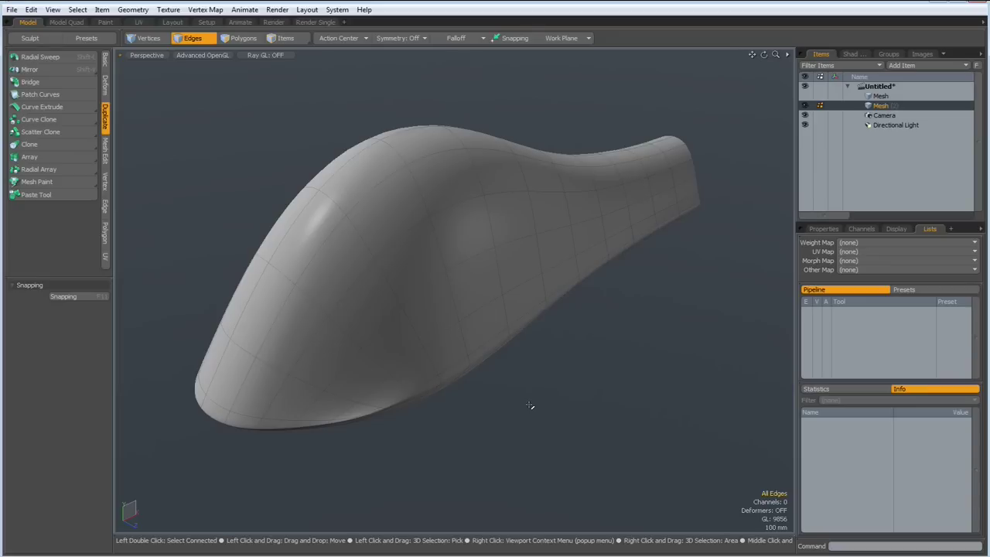
mouse_move(526, 403)
left_mouse_down("alt")
mouse_move(540, 415)
mouse_move(519, 422)
left_mouse_up("alt")
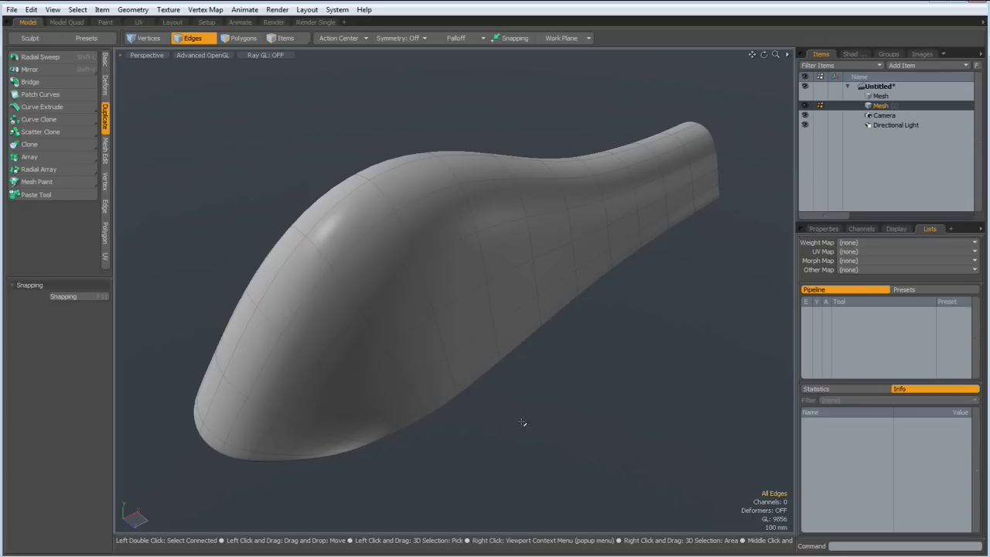
middle_click_drag(522, 423, 677, 159)
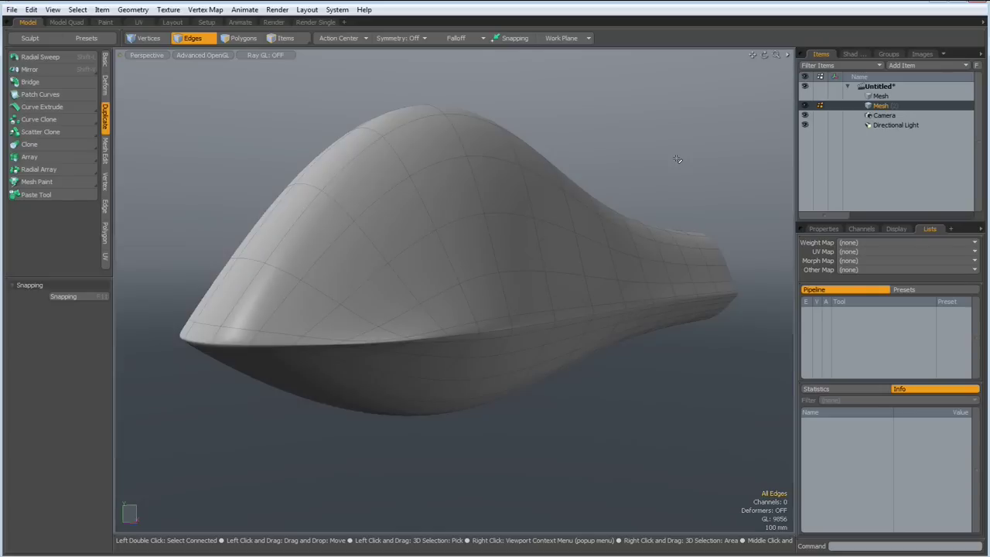